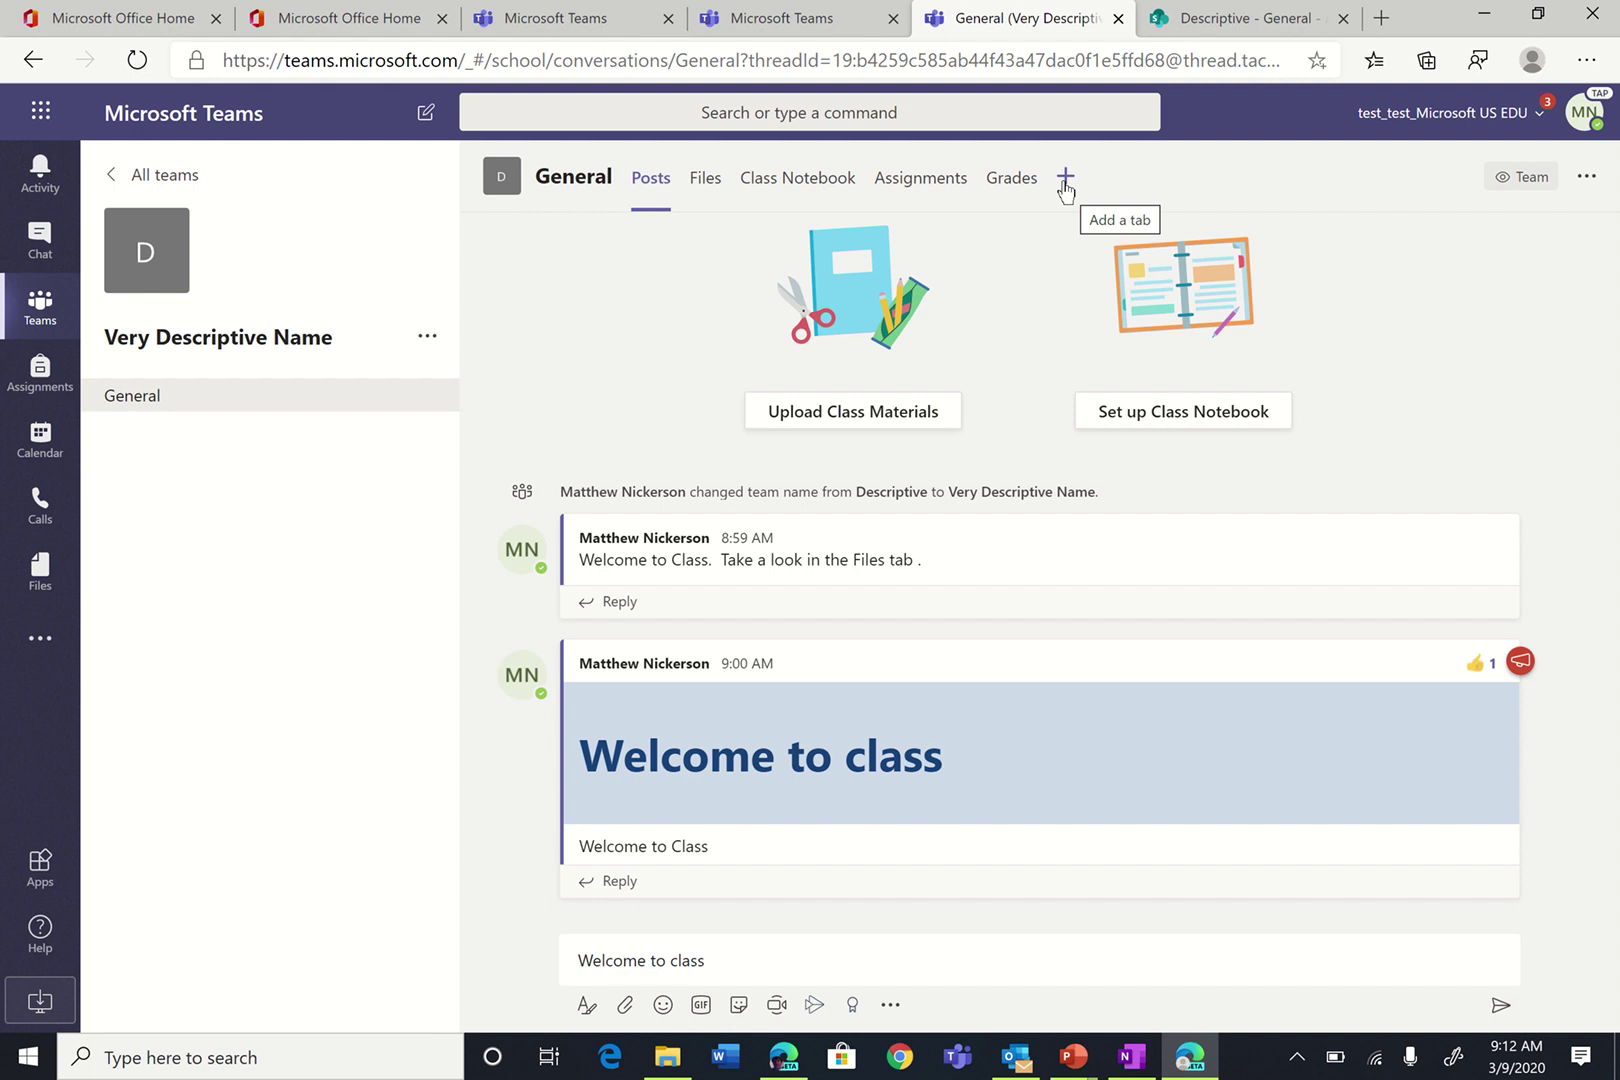
# Review the General channel's files offered when adding a Word tab, and back out without adding one.
pyautogui.click(1065, 180)
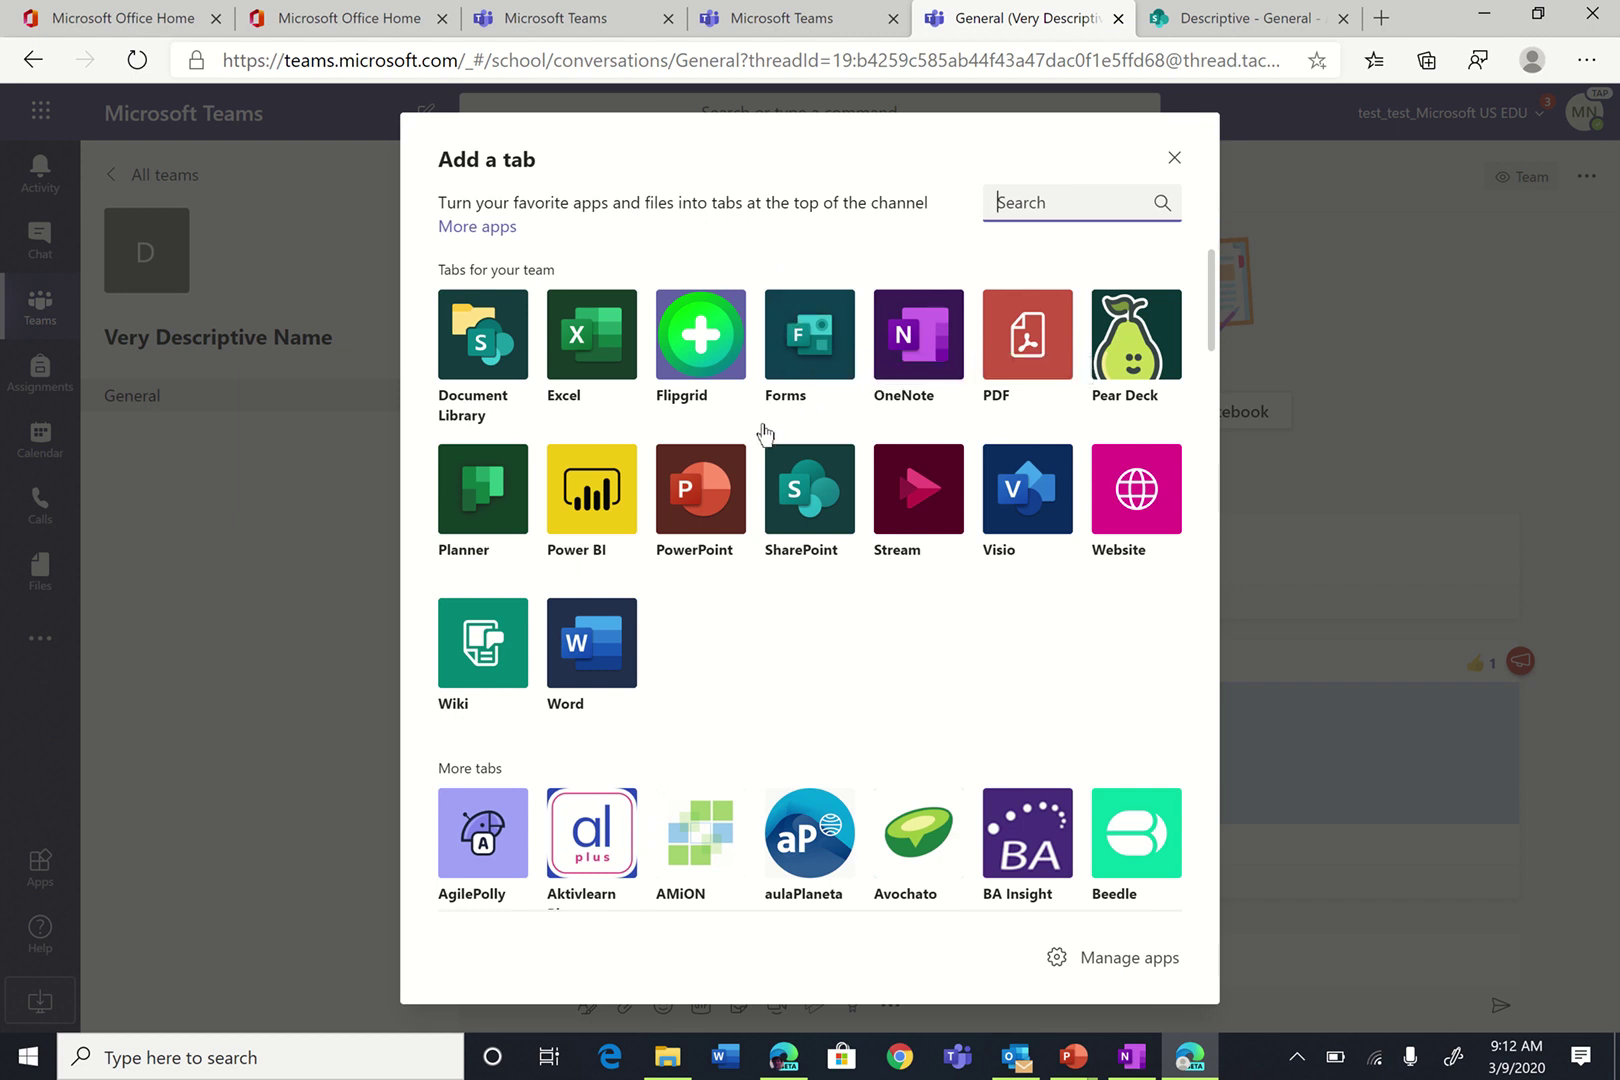
pyautogui.click(582, 660)
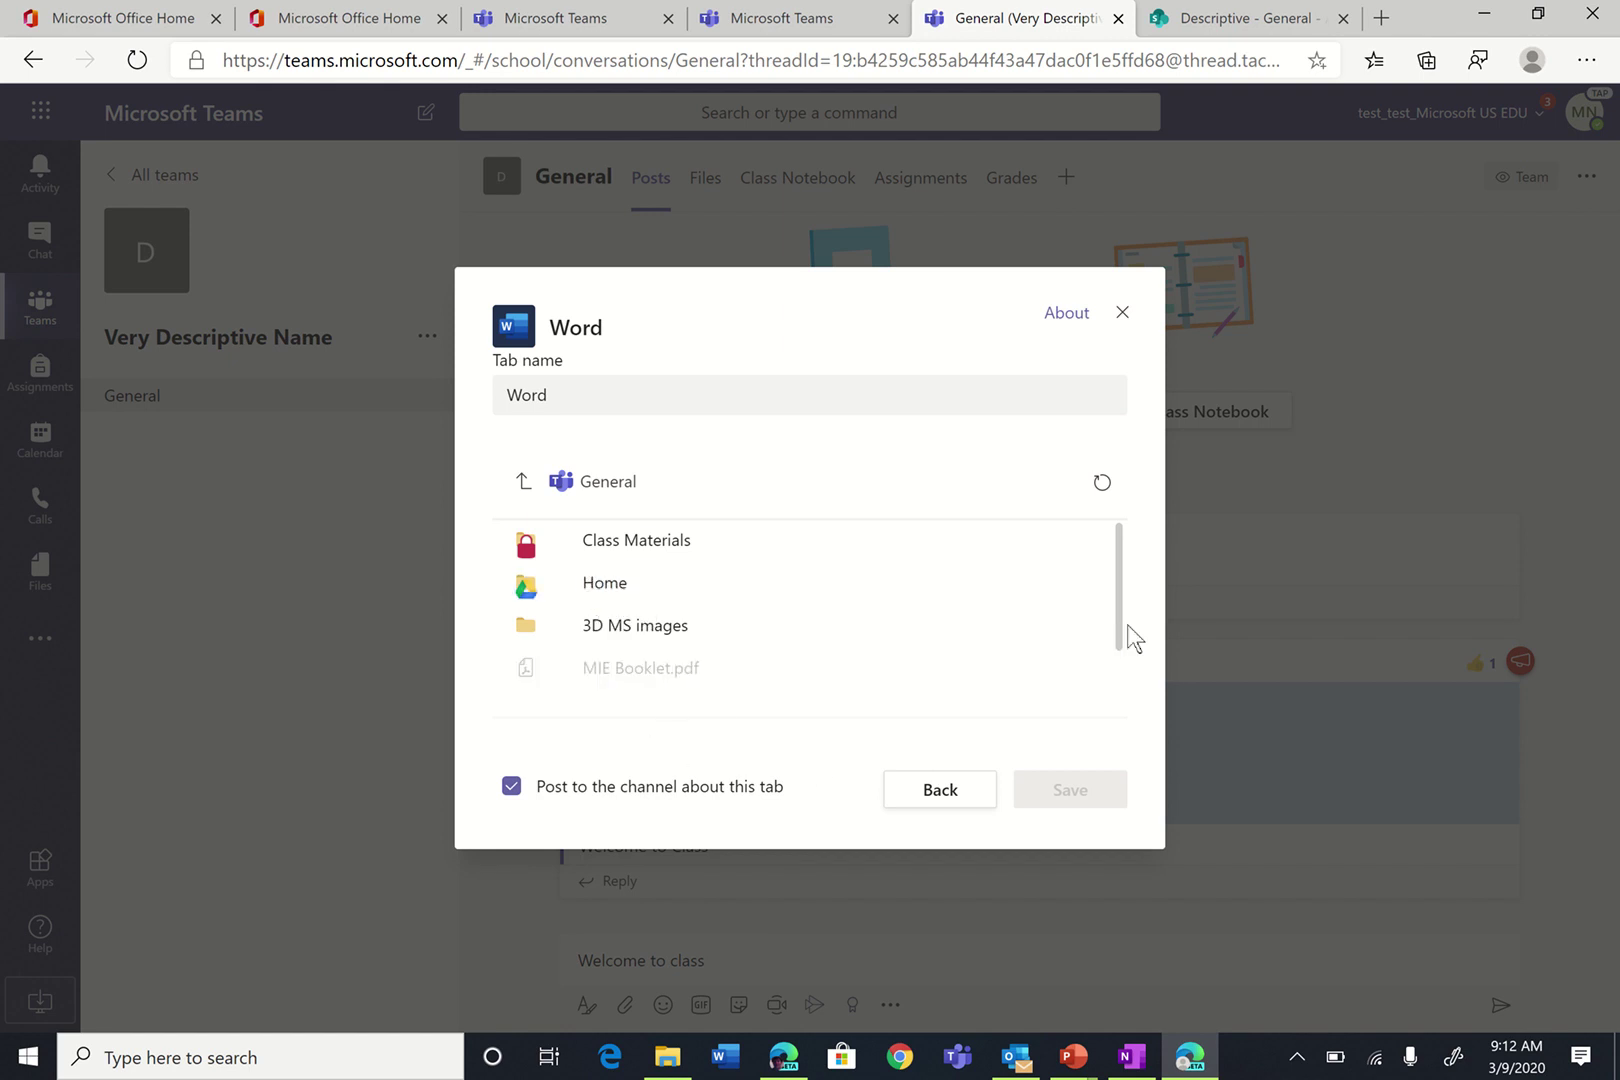
pyautogui.click(955, 800)
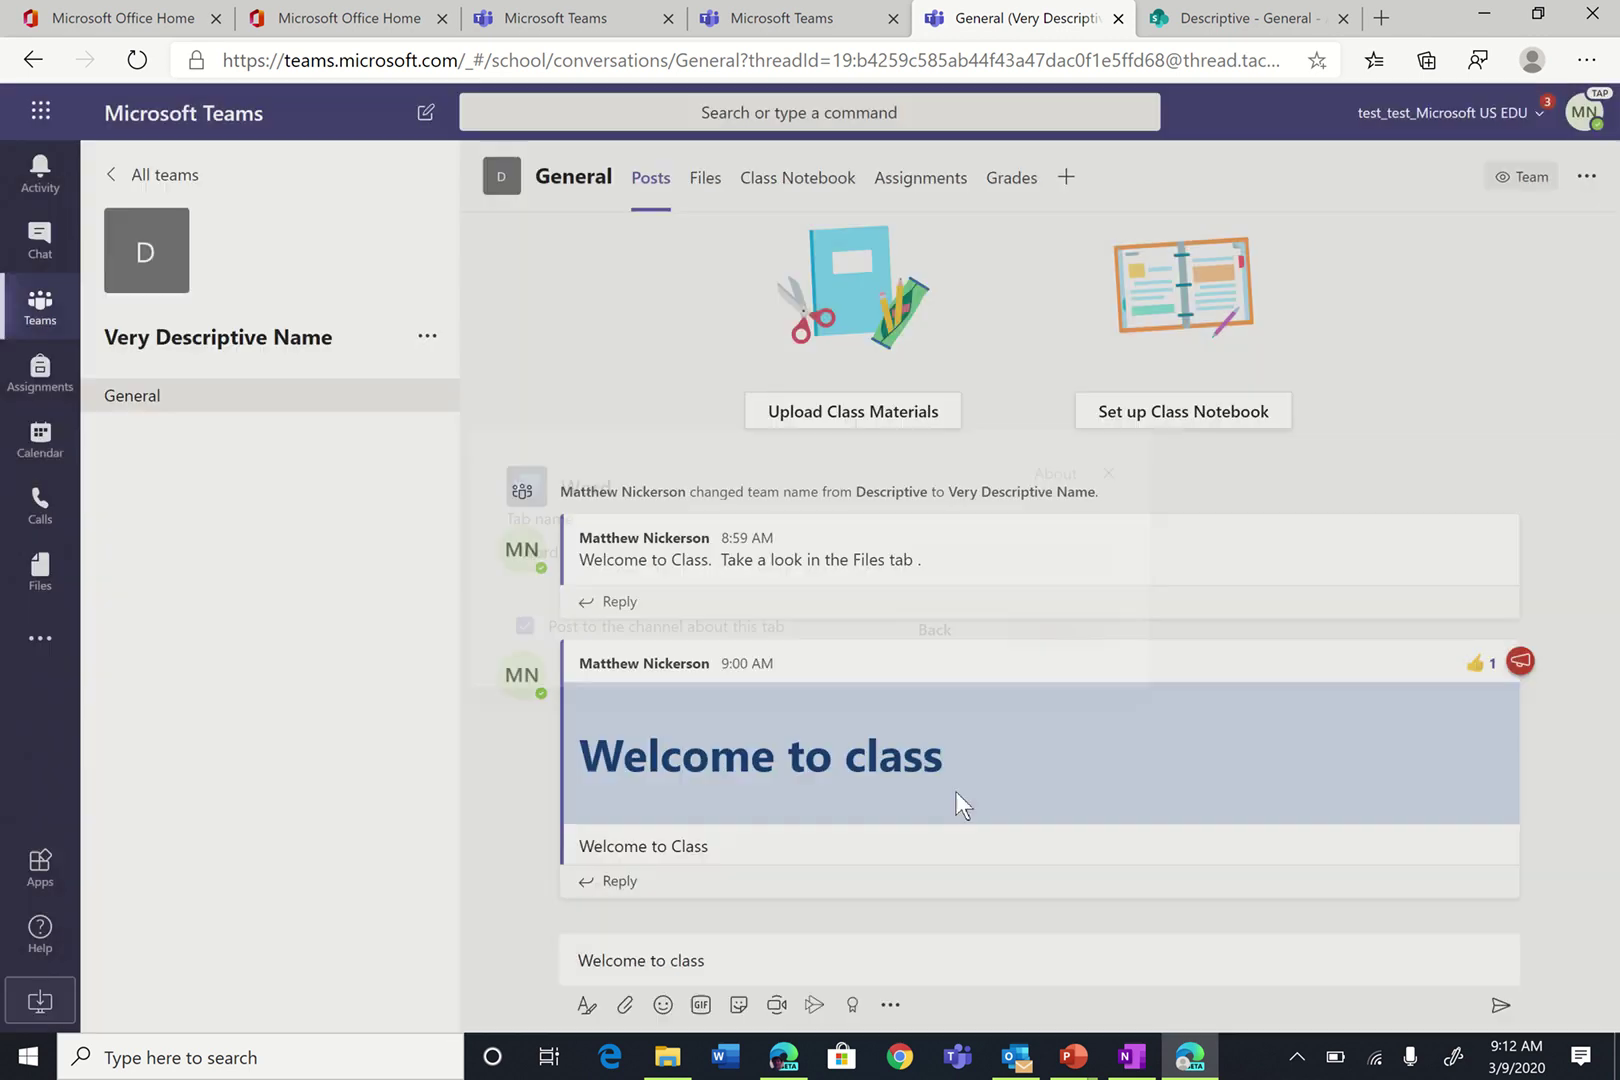
# Start adding a Website tab to the General channel and copy the address of the "Join or create a team" page.
pyautogui.click(1066, 177)
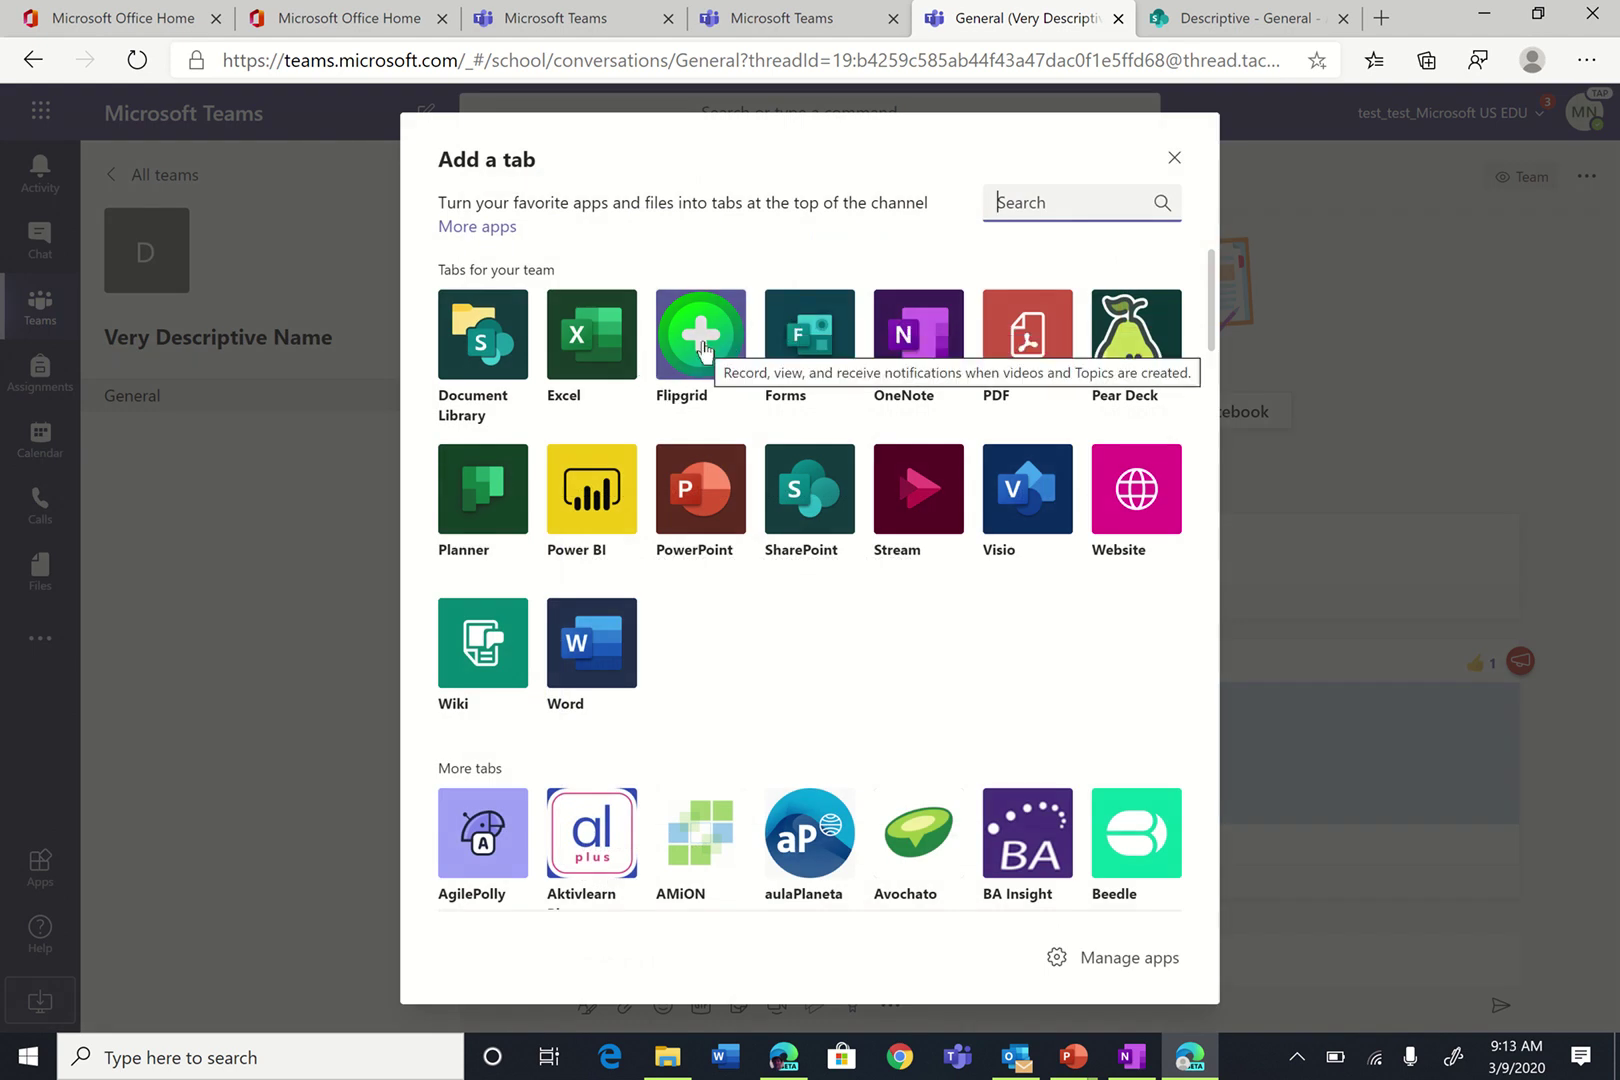
pyautogui.click(1135, 506)
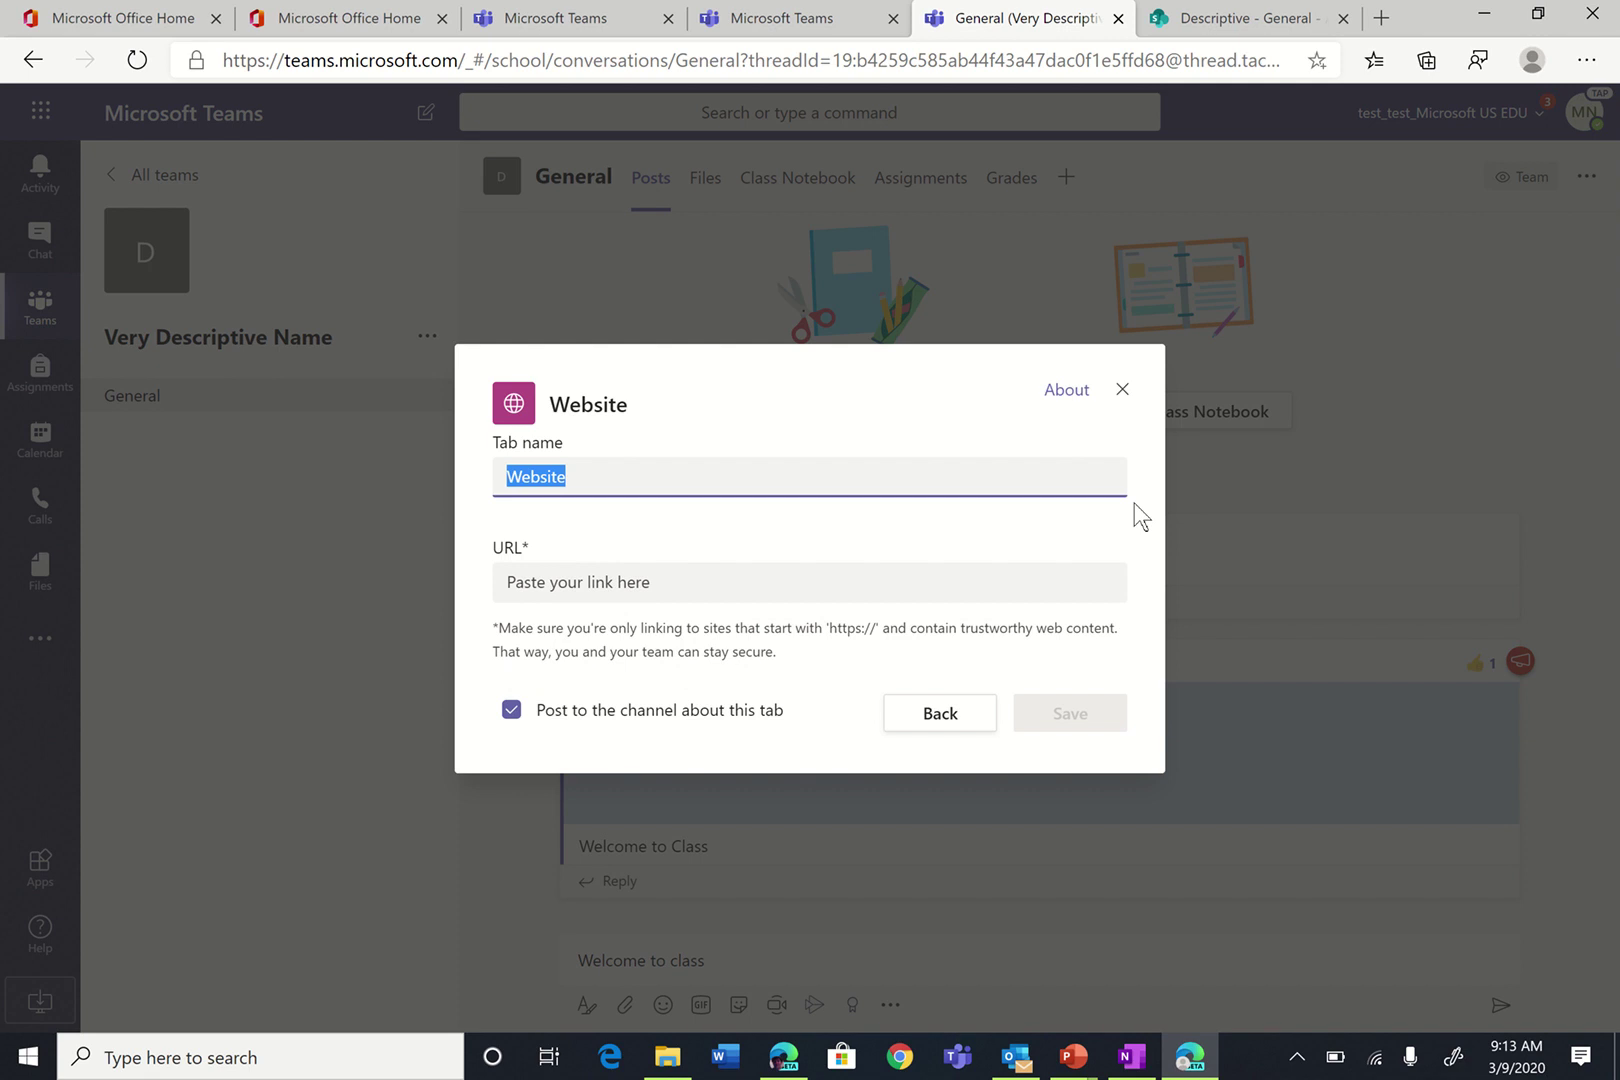
pyautogui.click(580, 18)
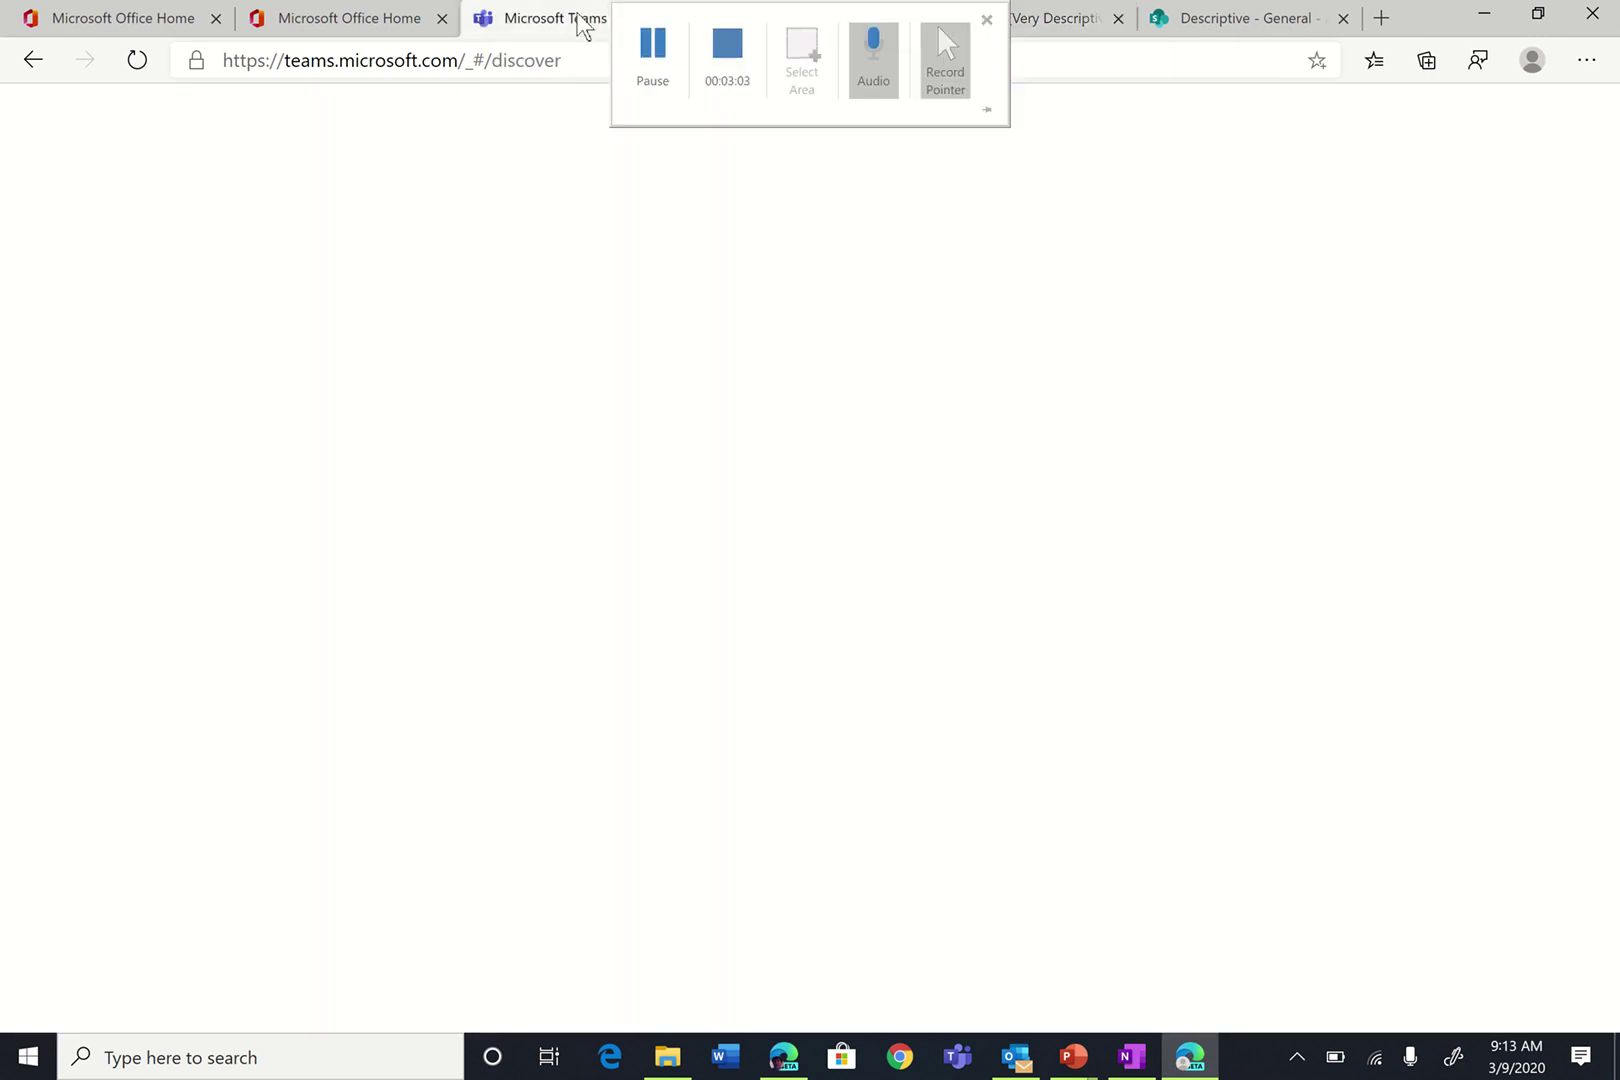
pyautogui.click(480, 57)
pyautogui.hotkey('ctrl', 'c')
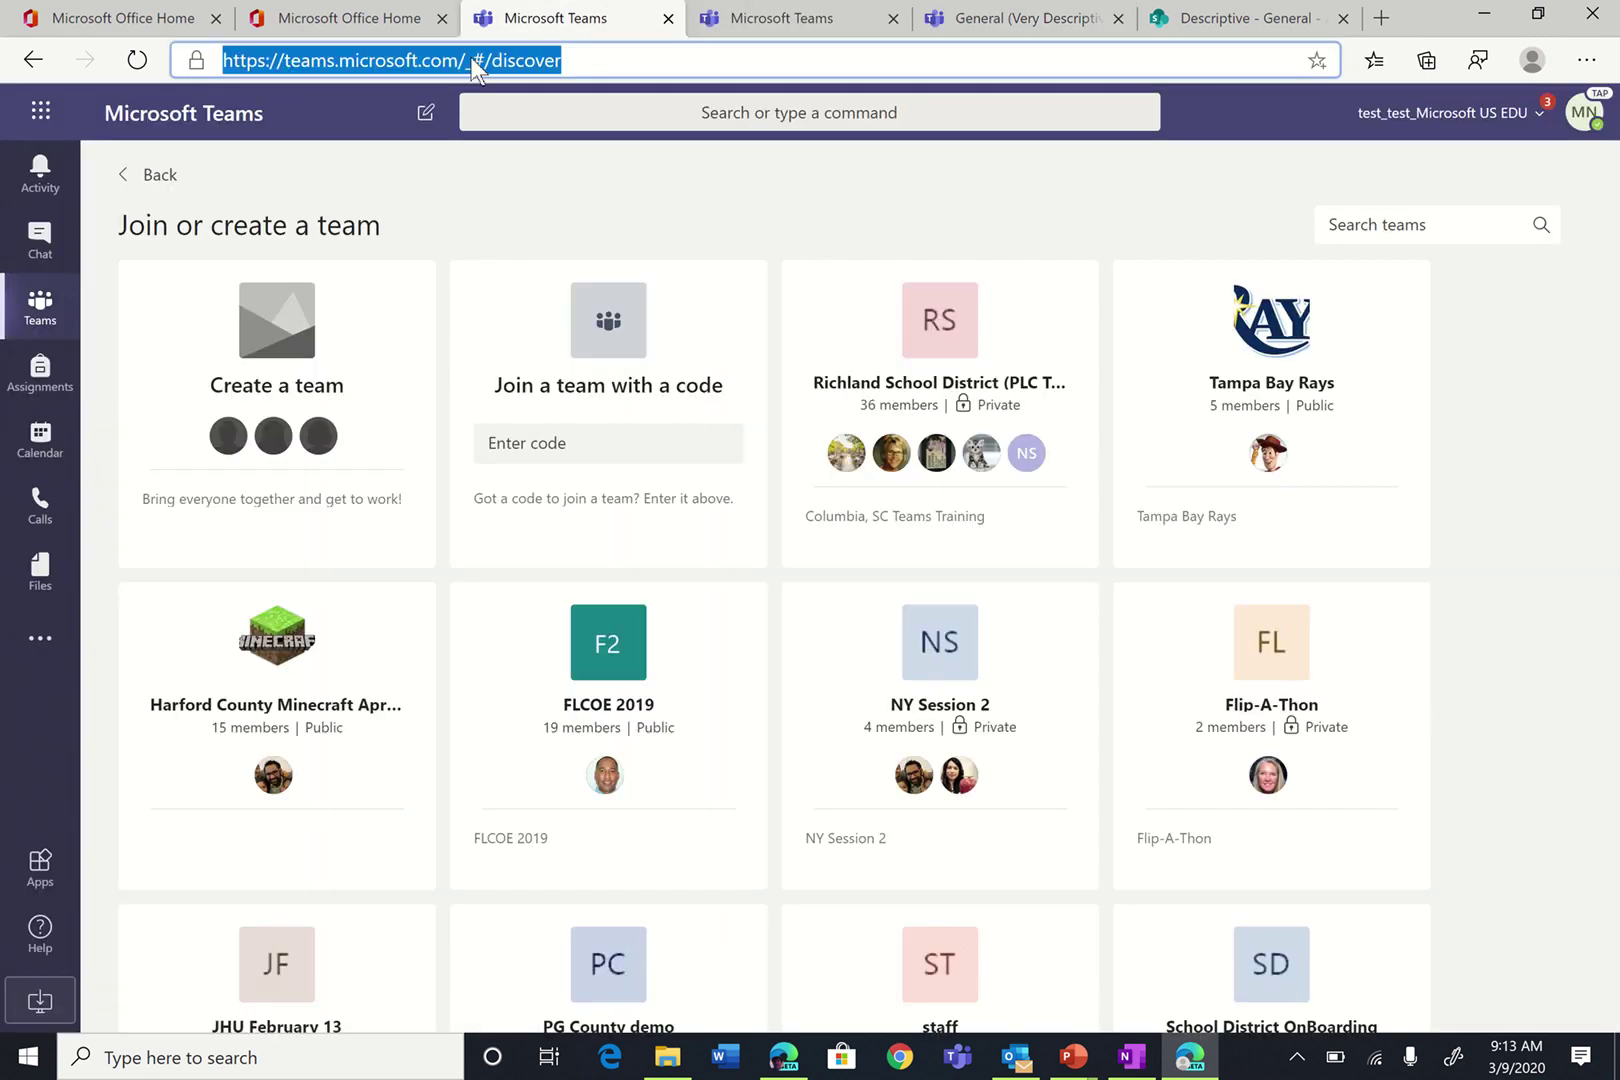
pyautogui.click(1212, 20)
pyautogui.click(1060, 20)
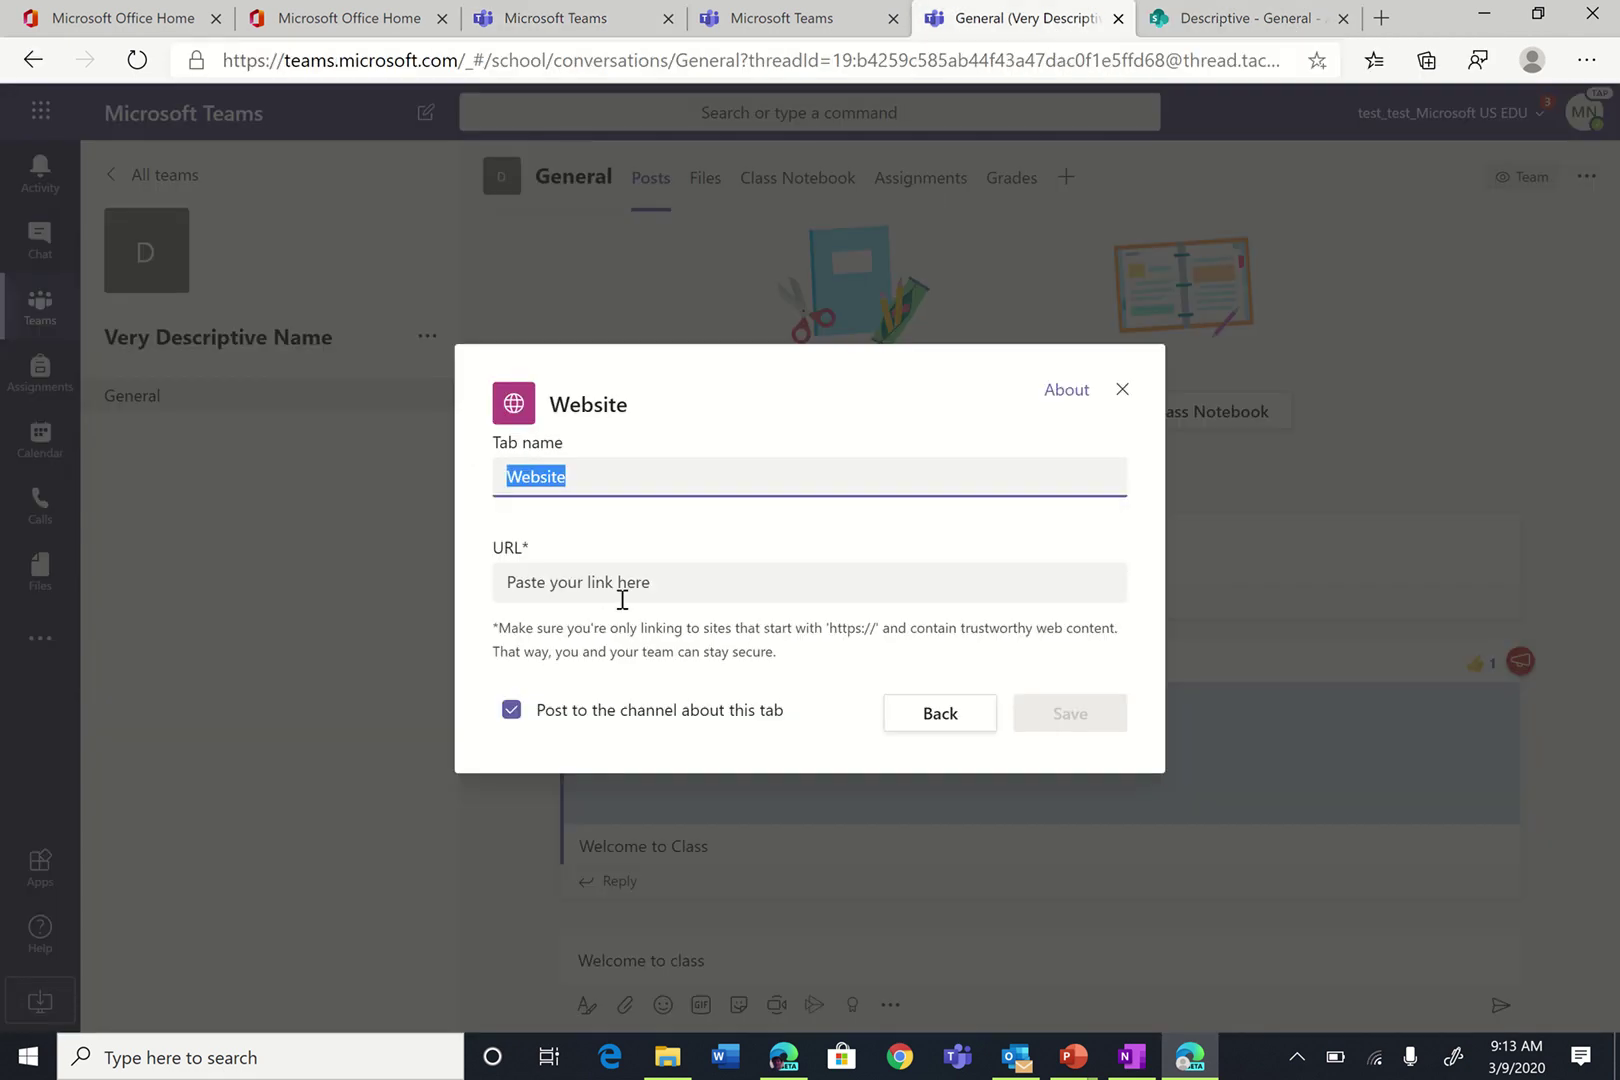
pyautogui.click(700, 466)
pyautogui.hotkey('ctrl', 'v')
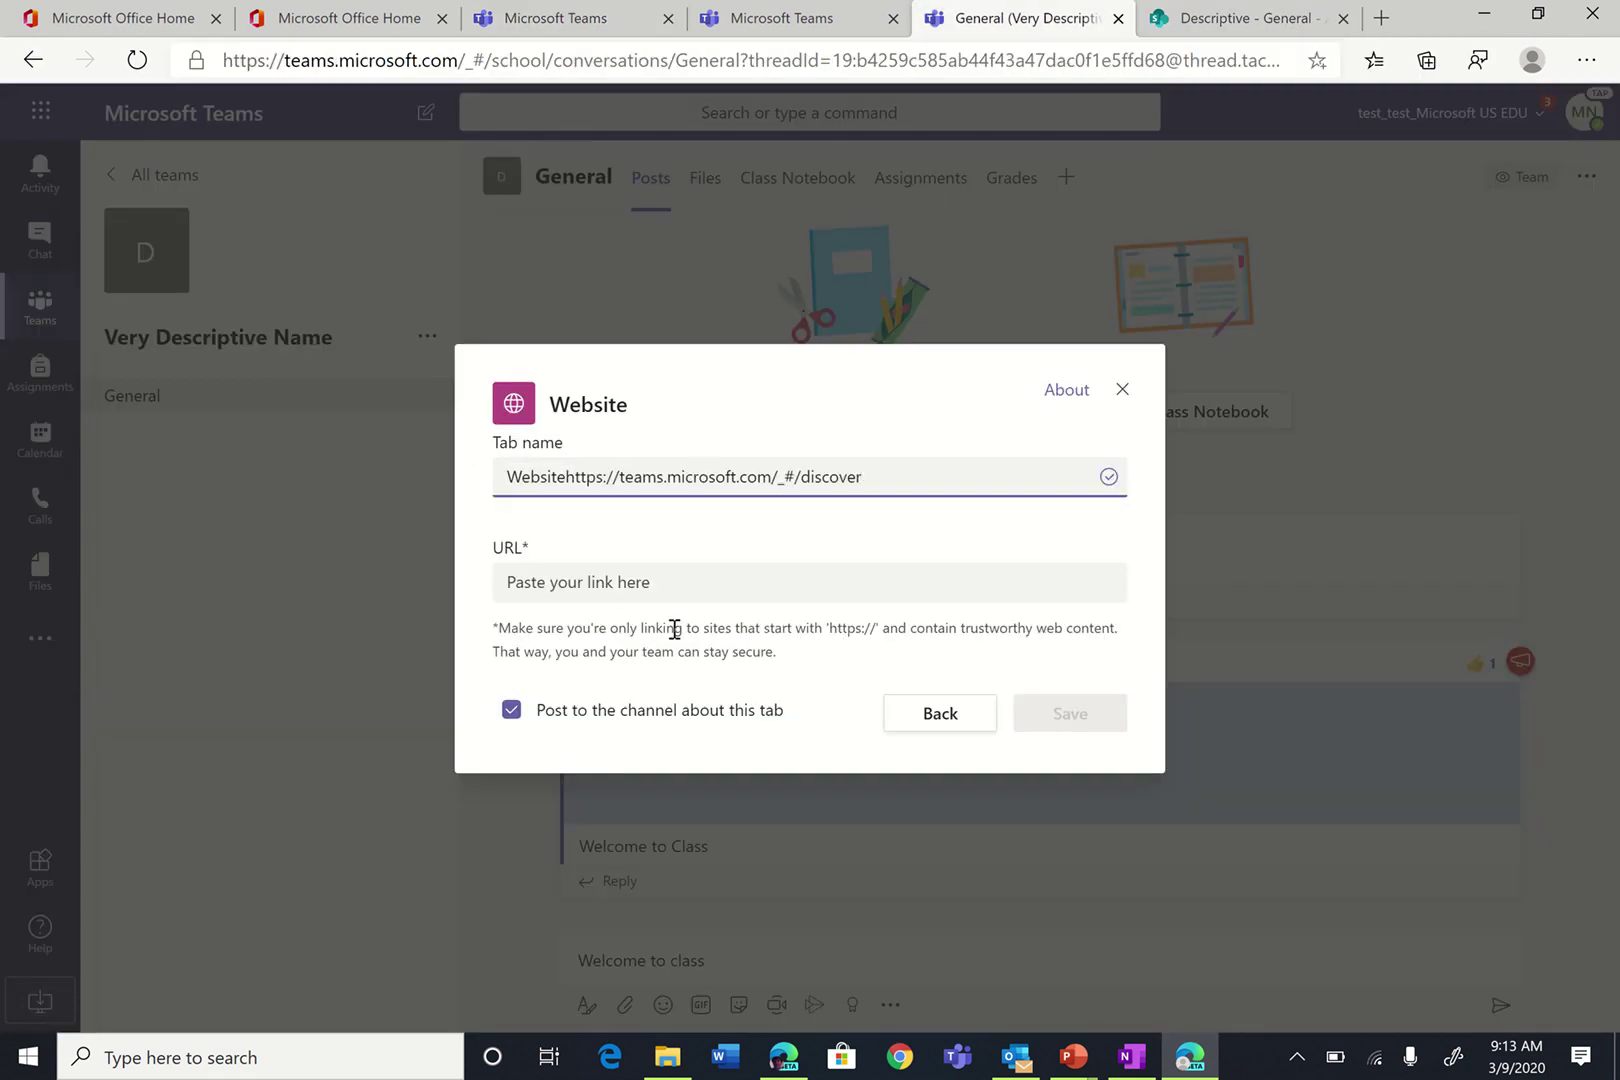
pyautogui.click(675, 627)
pyautogui.click(705, 595)
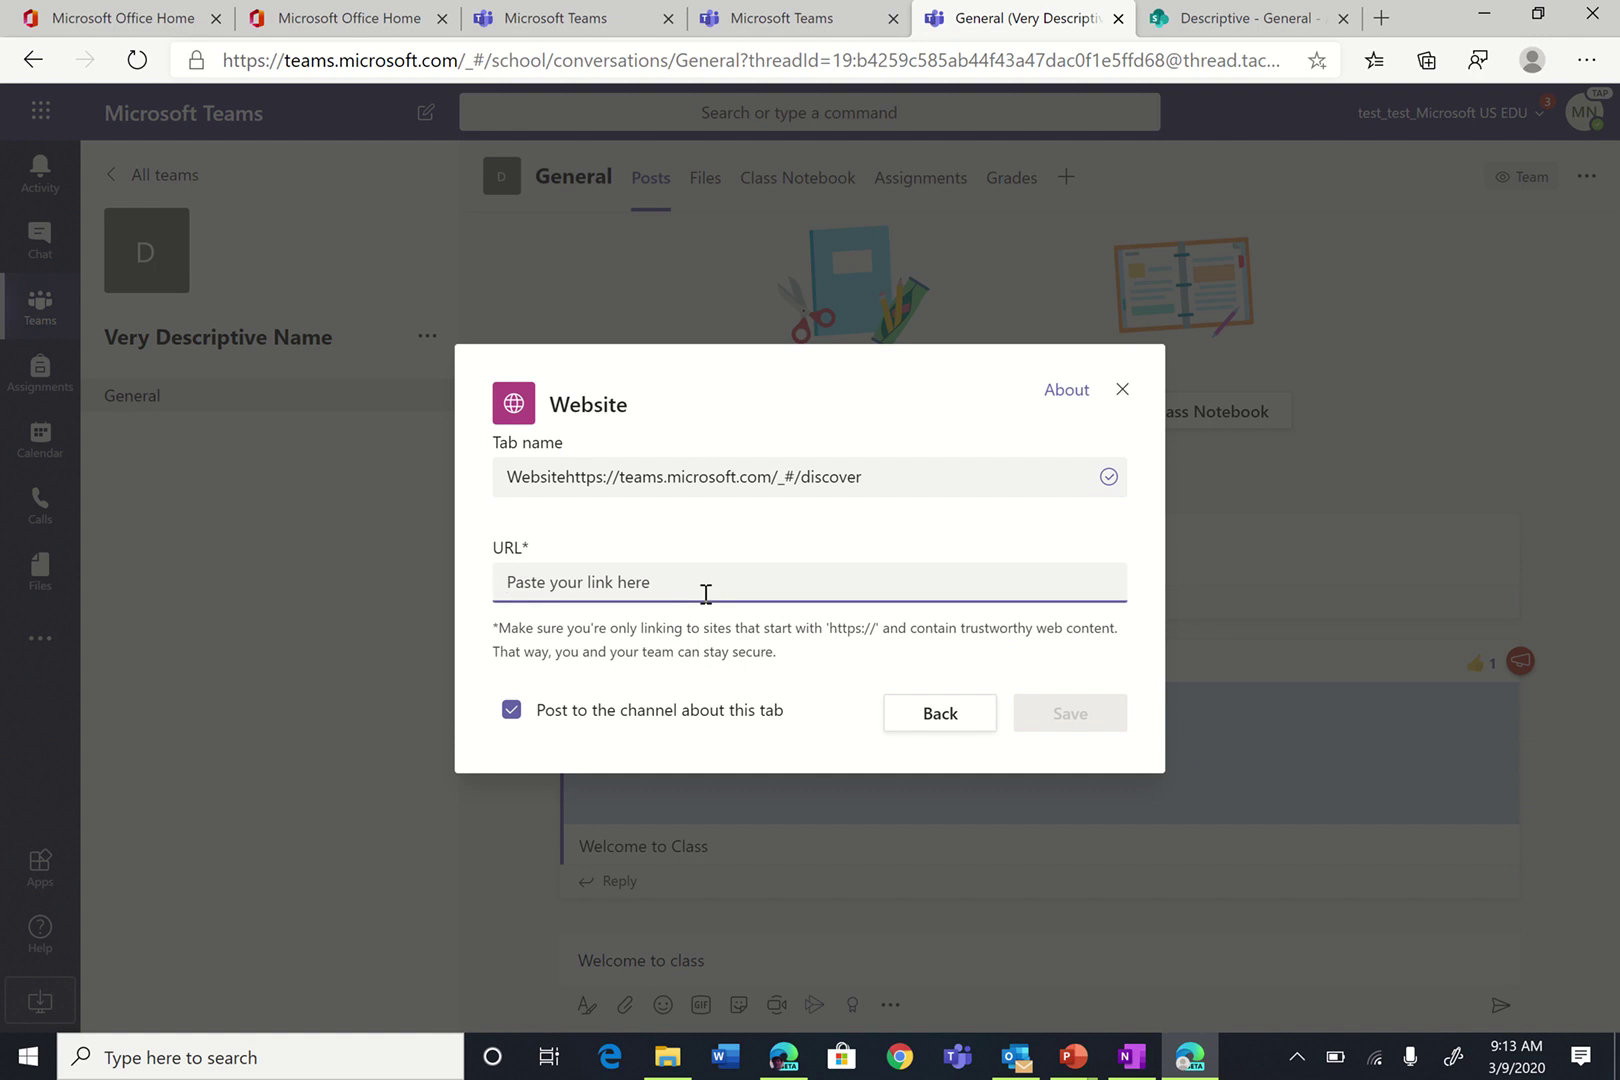
pyautogui.hotkey('ctrl', 'v')
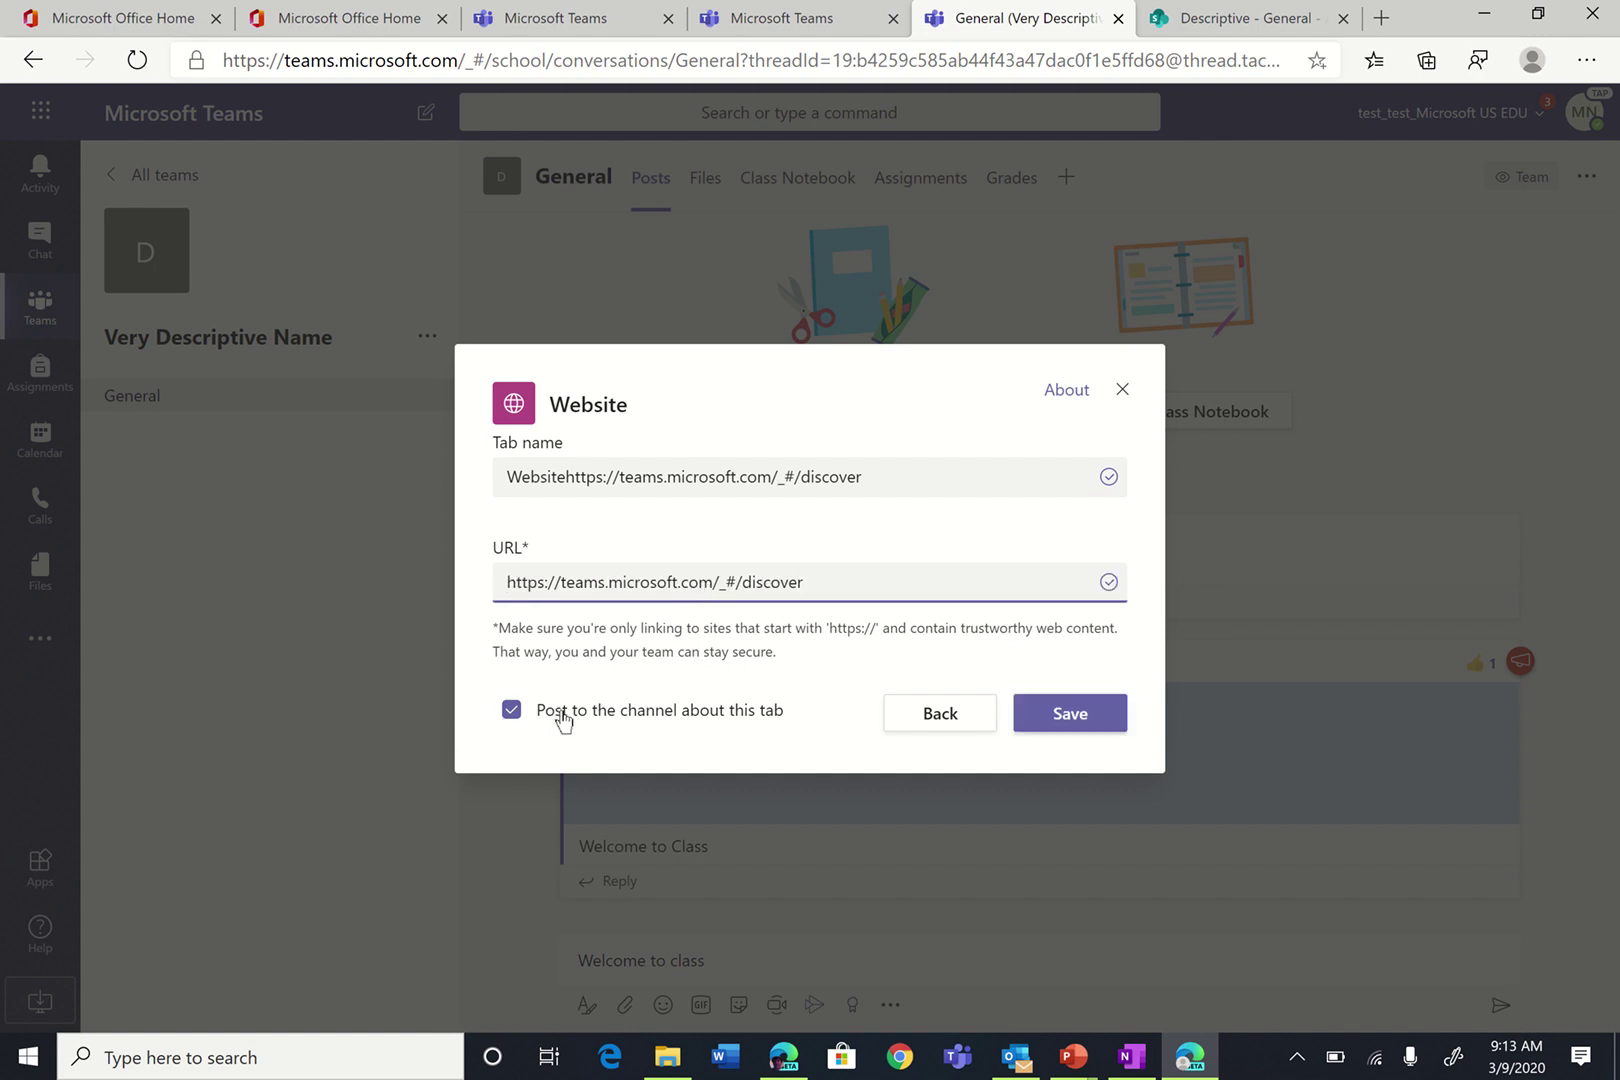
pyautogui.click(915, 721)
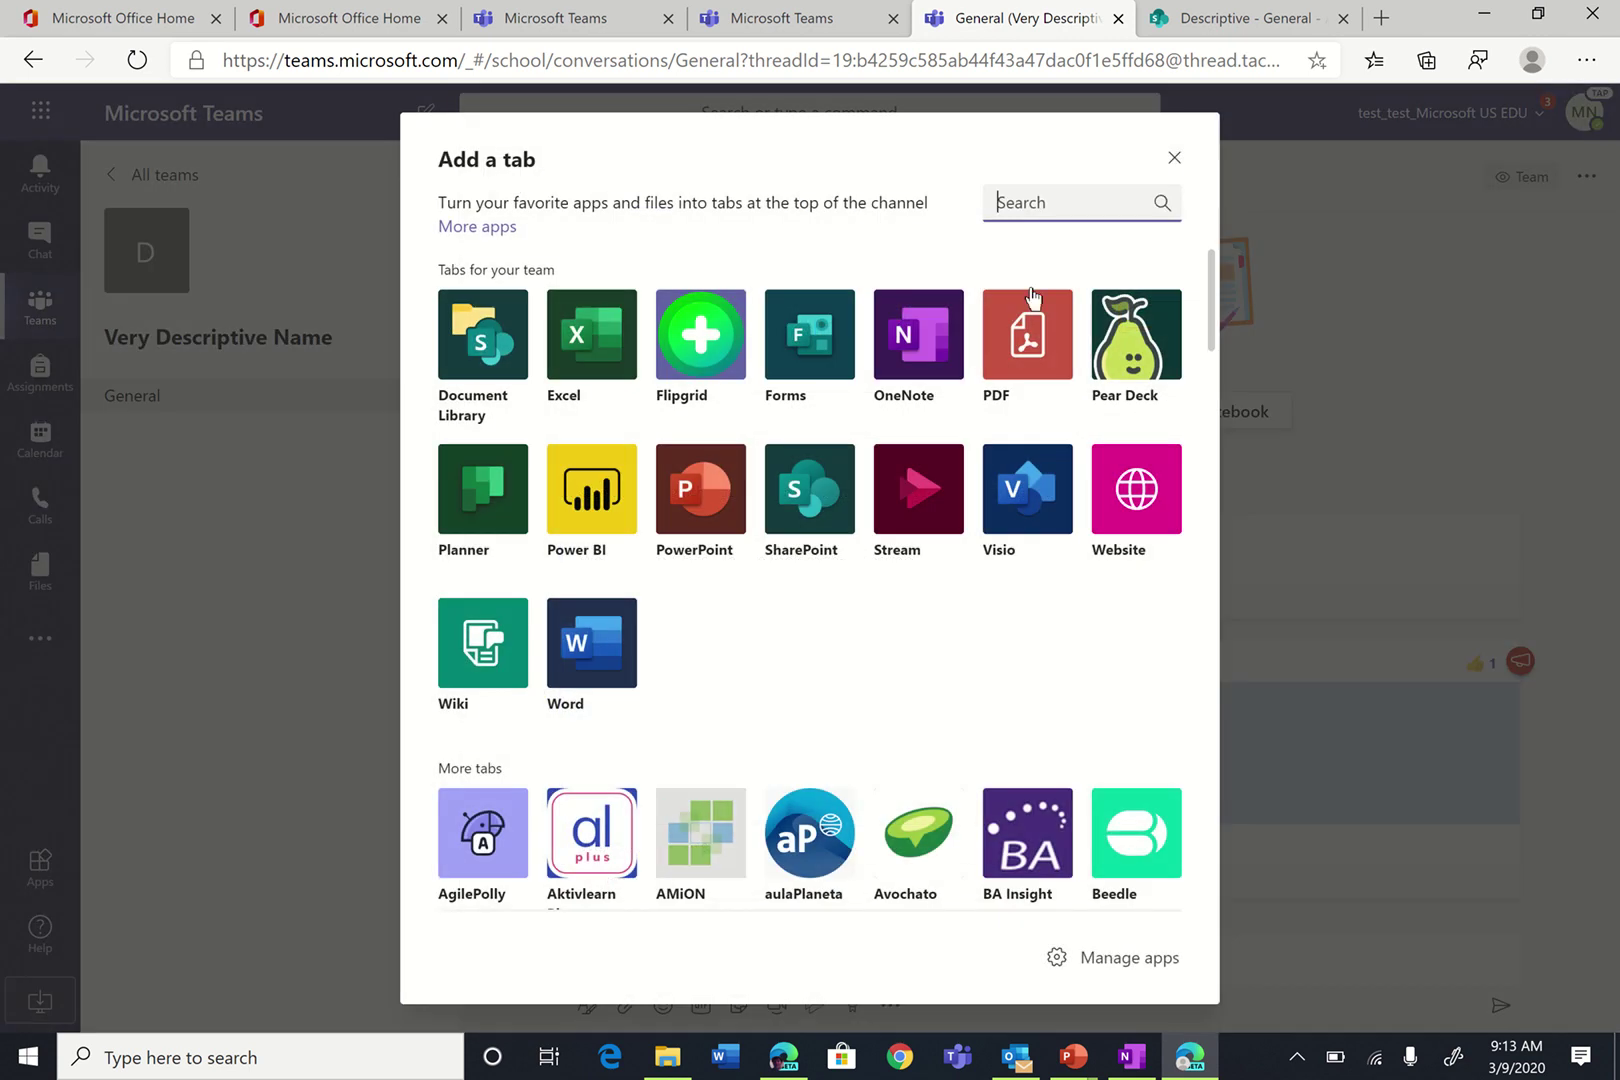
pyautogui.click(1175, 158)
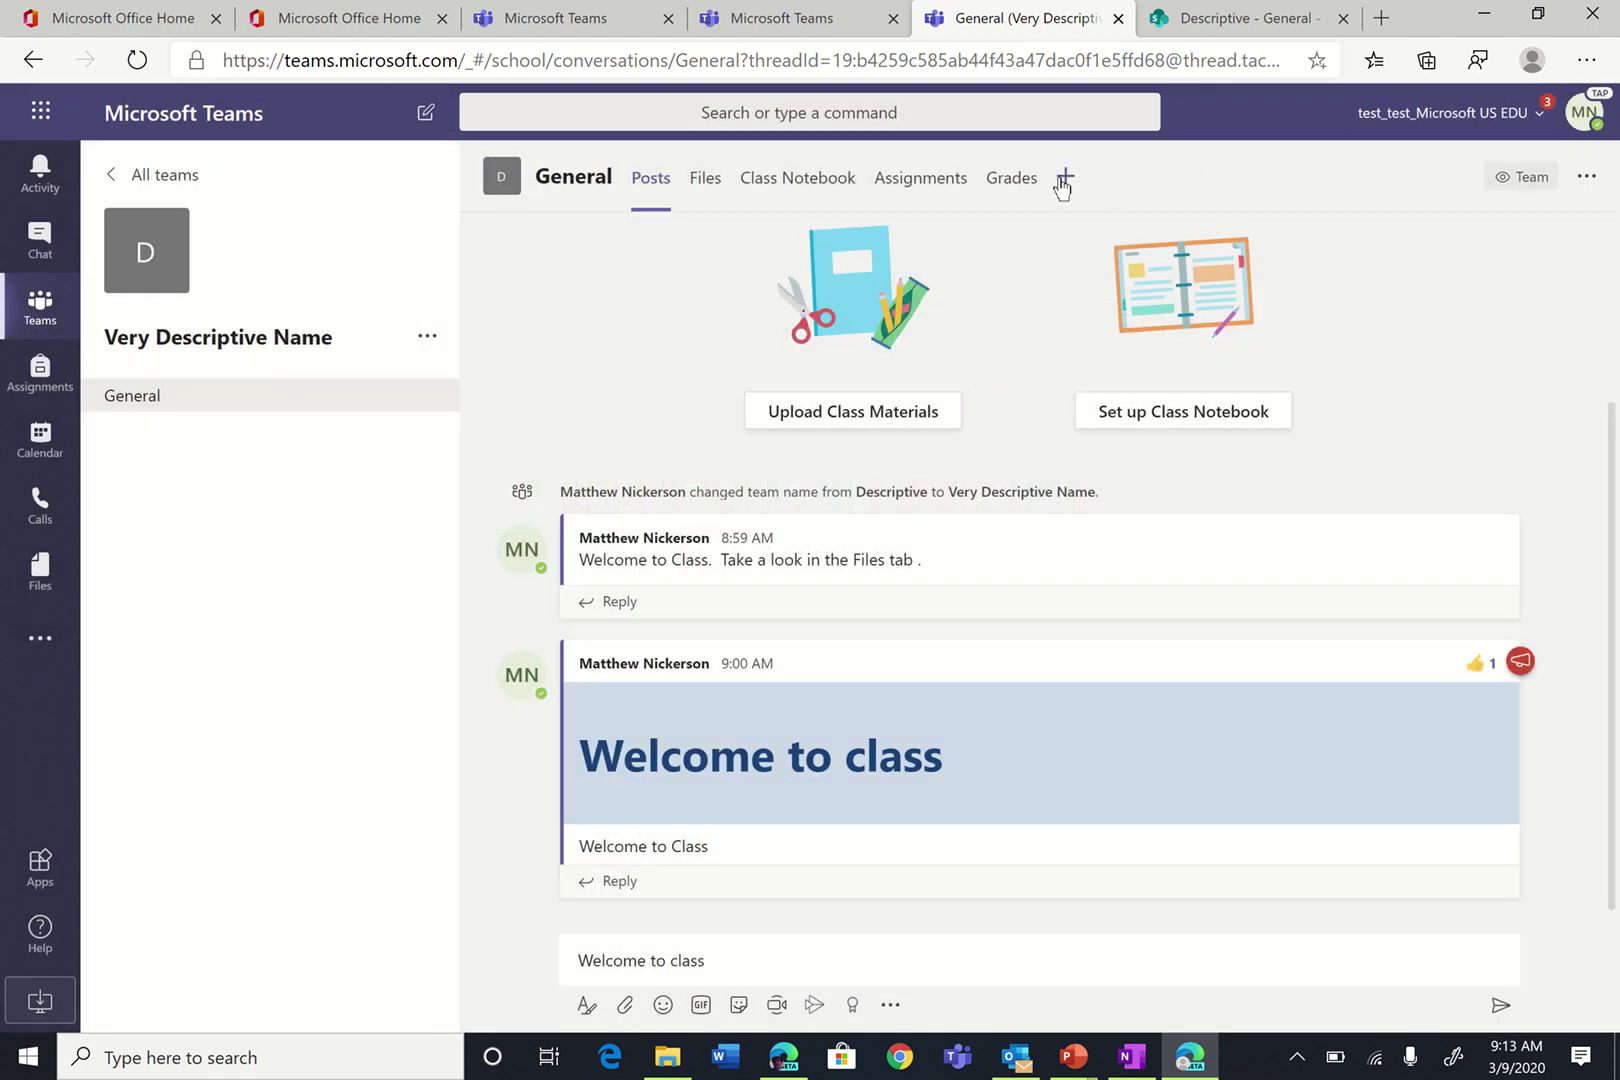
# Browse the 3D MS images folder while setting up a Word tab, and return to the tab app selection.
pyautogui.click(1063, 180)
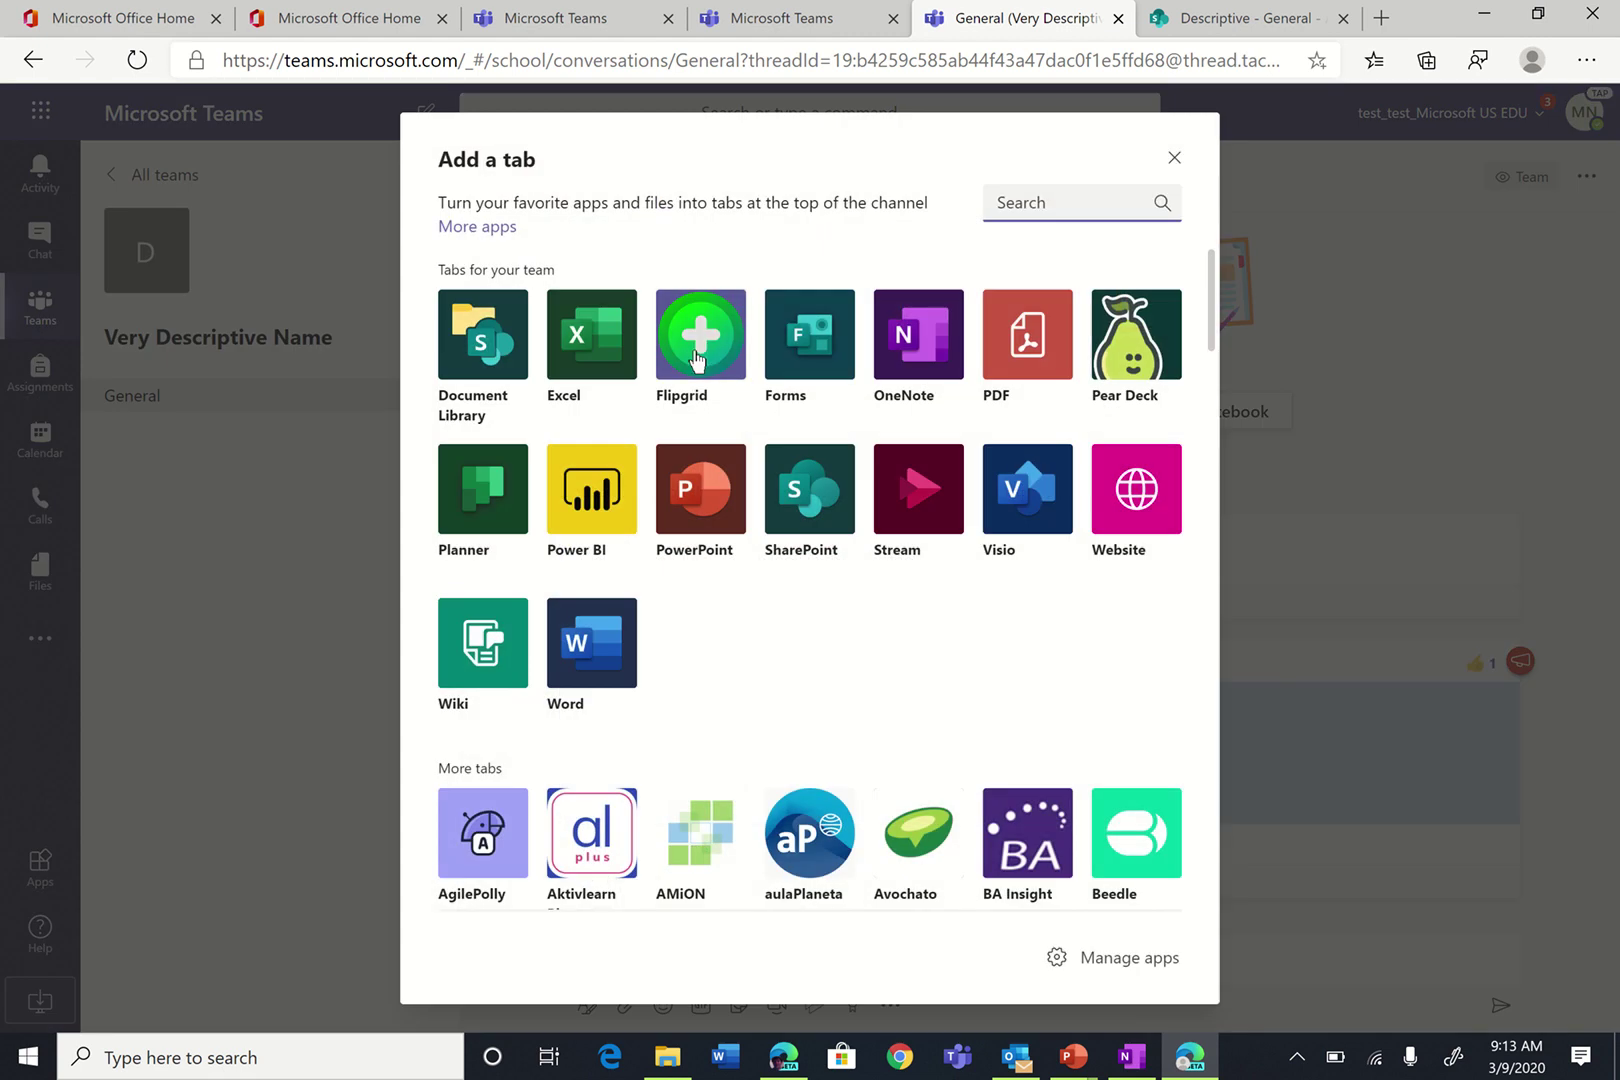
pyautogui.click(612, 643)
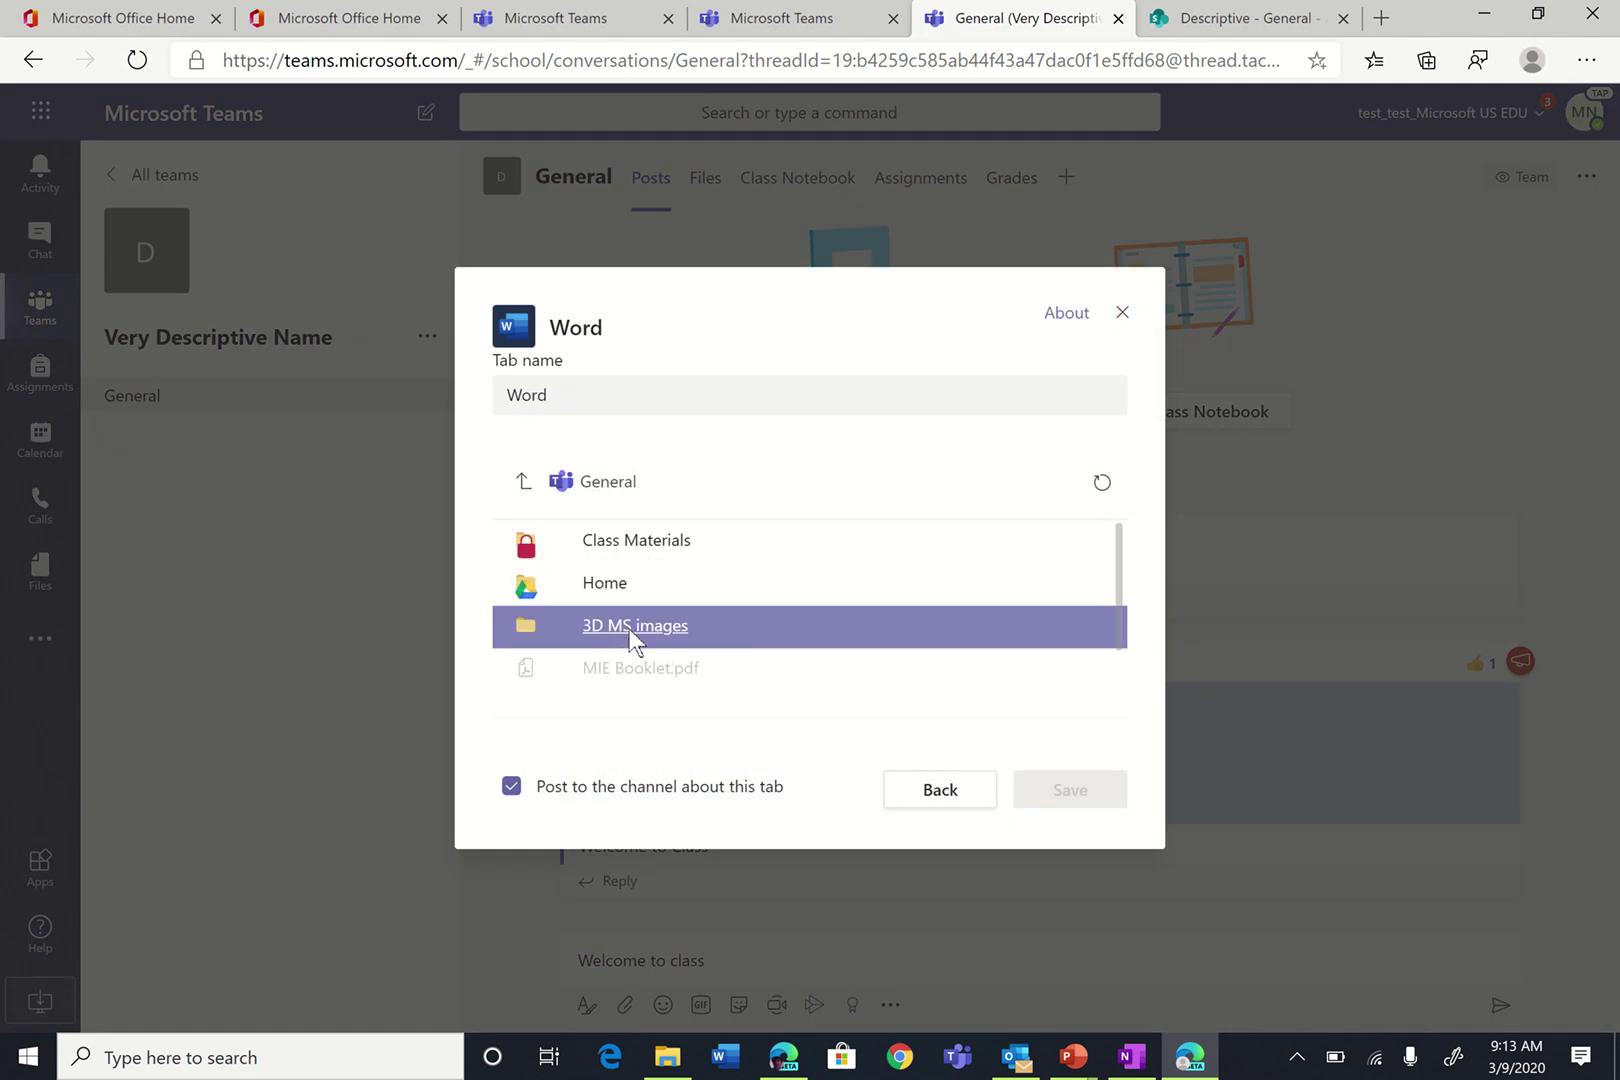
pyautogui.click(629, 628)
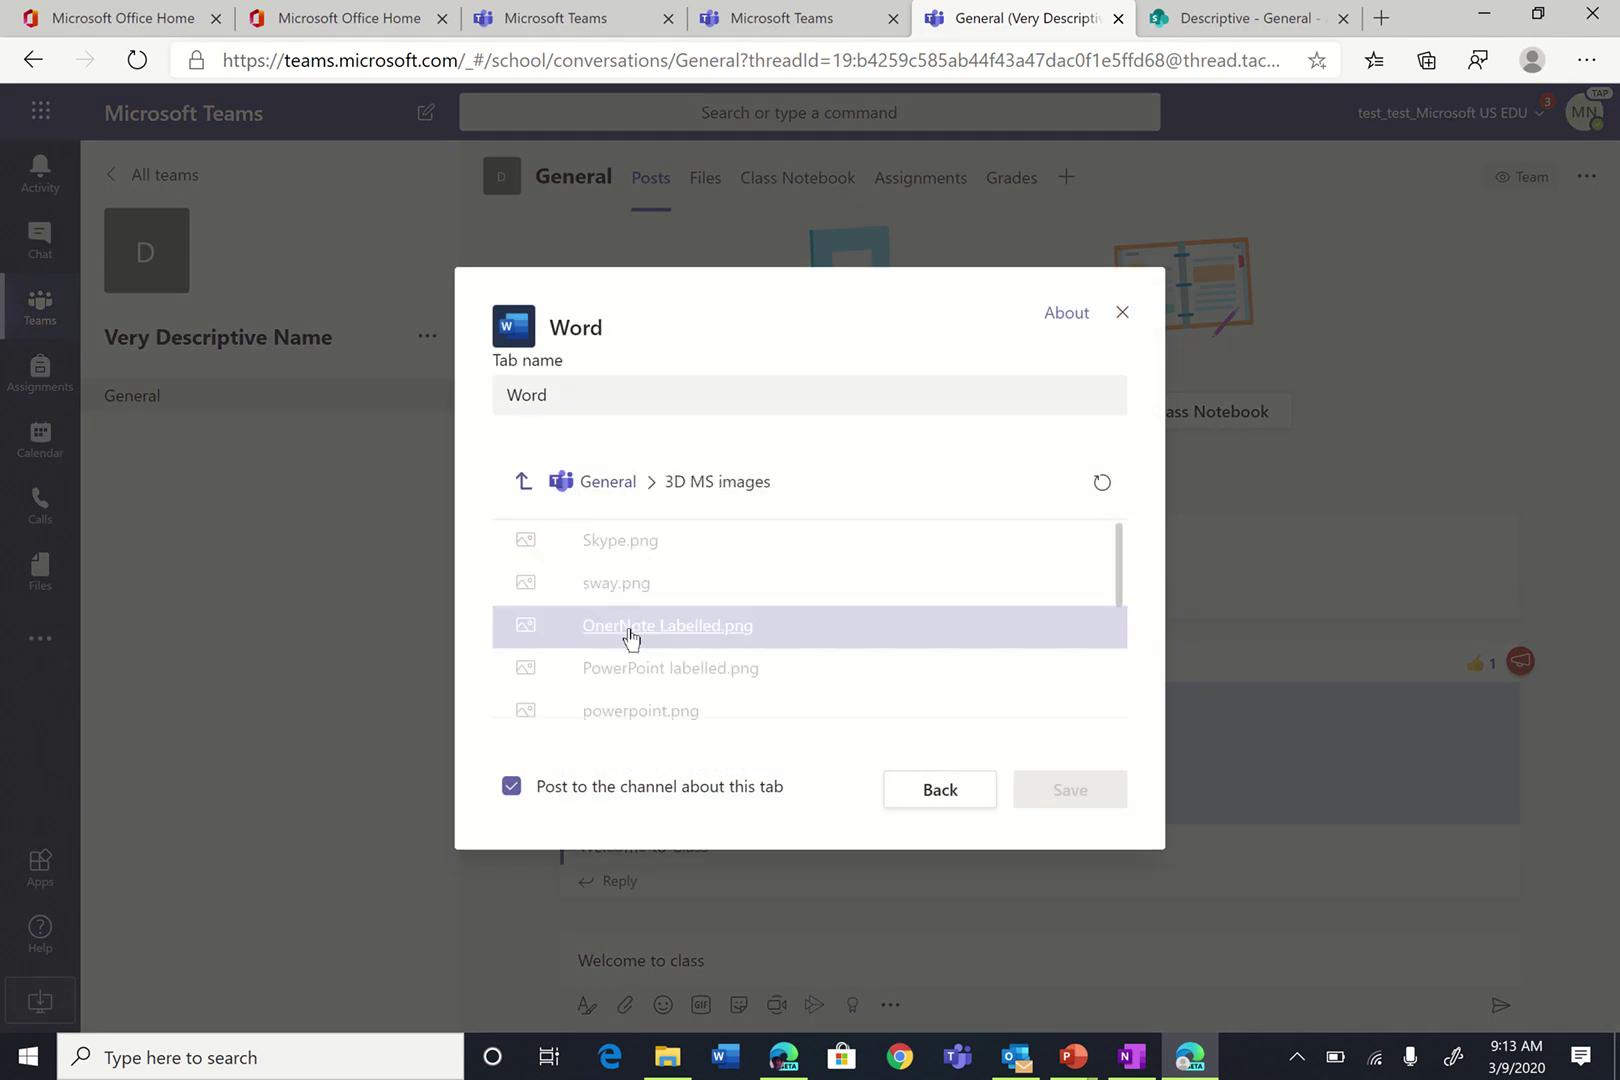
pyautogui.click(964, 804)
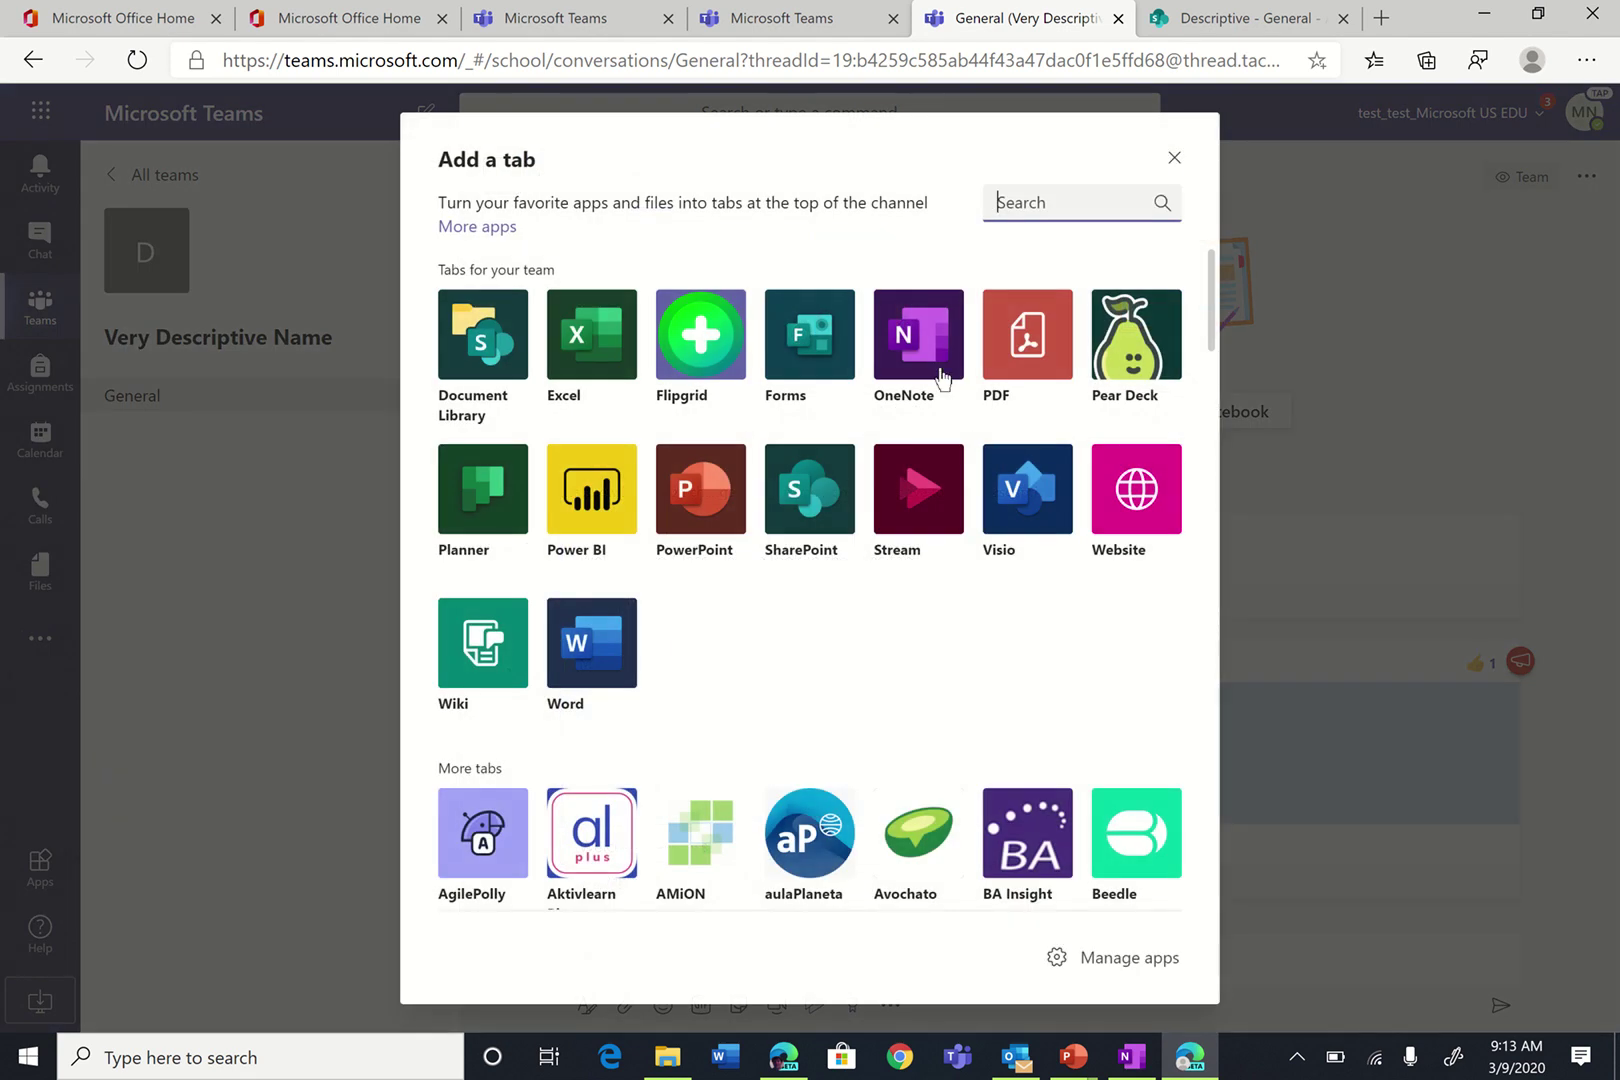
pyautogui.click(1158, 498)
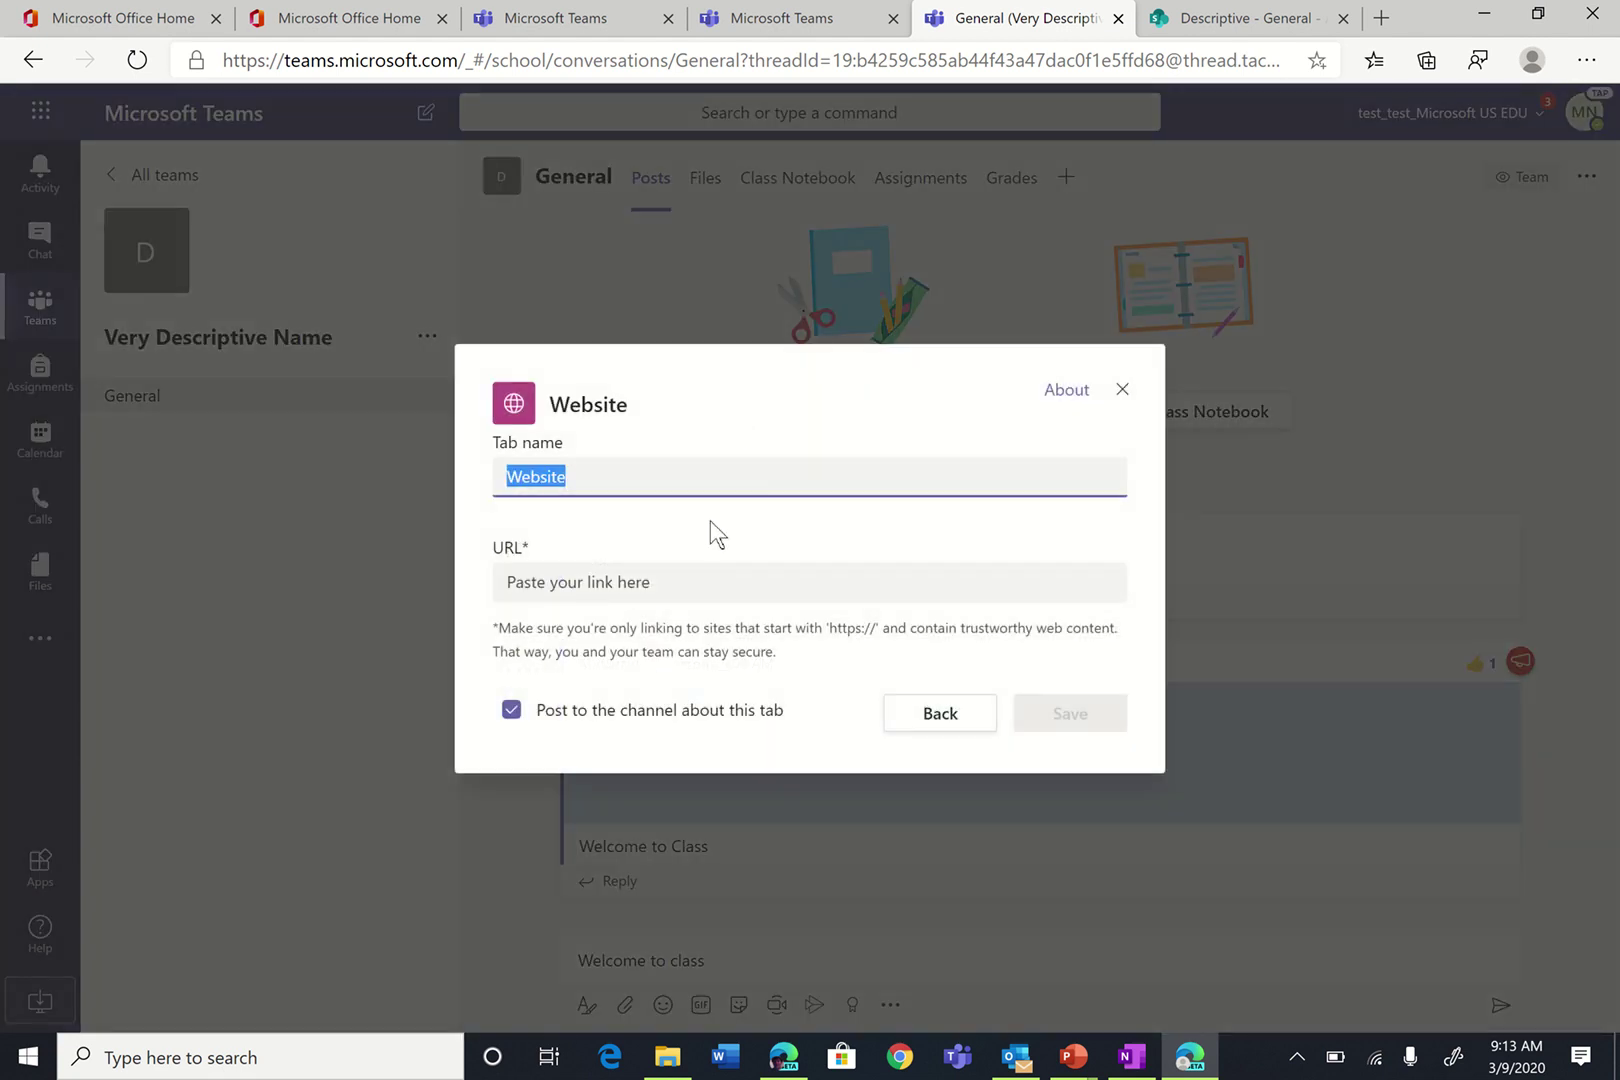
pyautogui.click(693, 590)
pyautogui.write('you')
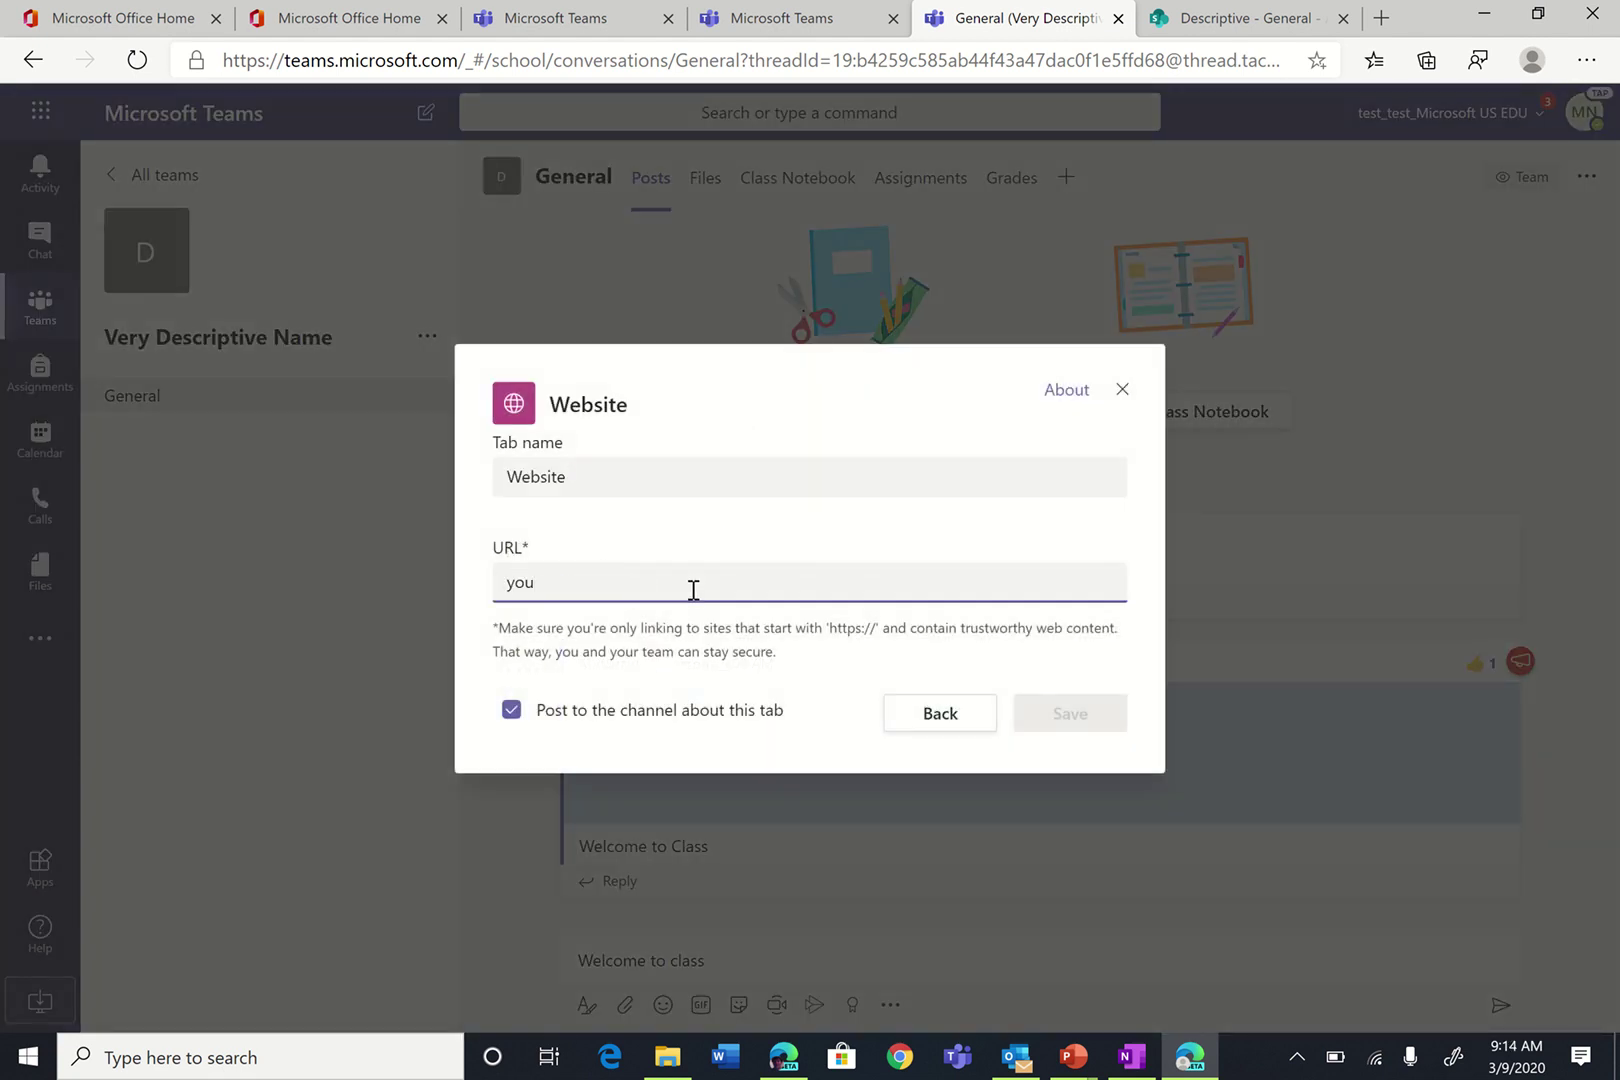
pyautogui.write('tube.com')
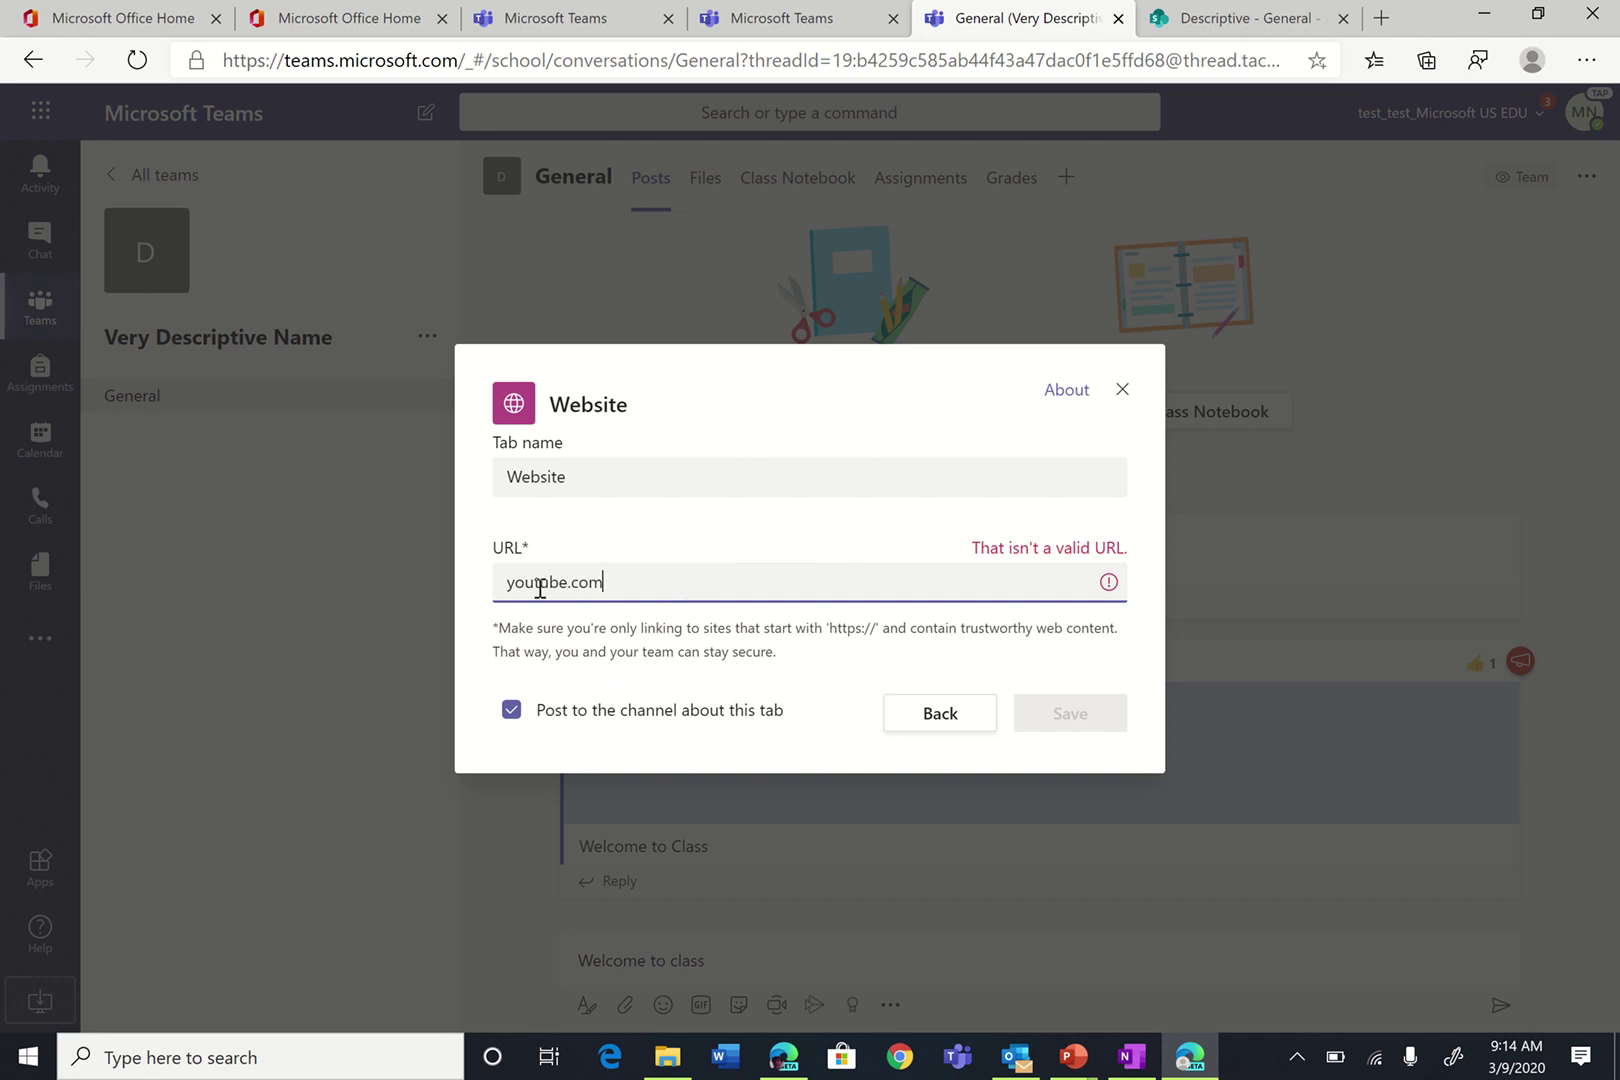
pyautogui.click(505, 582)
pyautogui.write('http://')
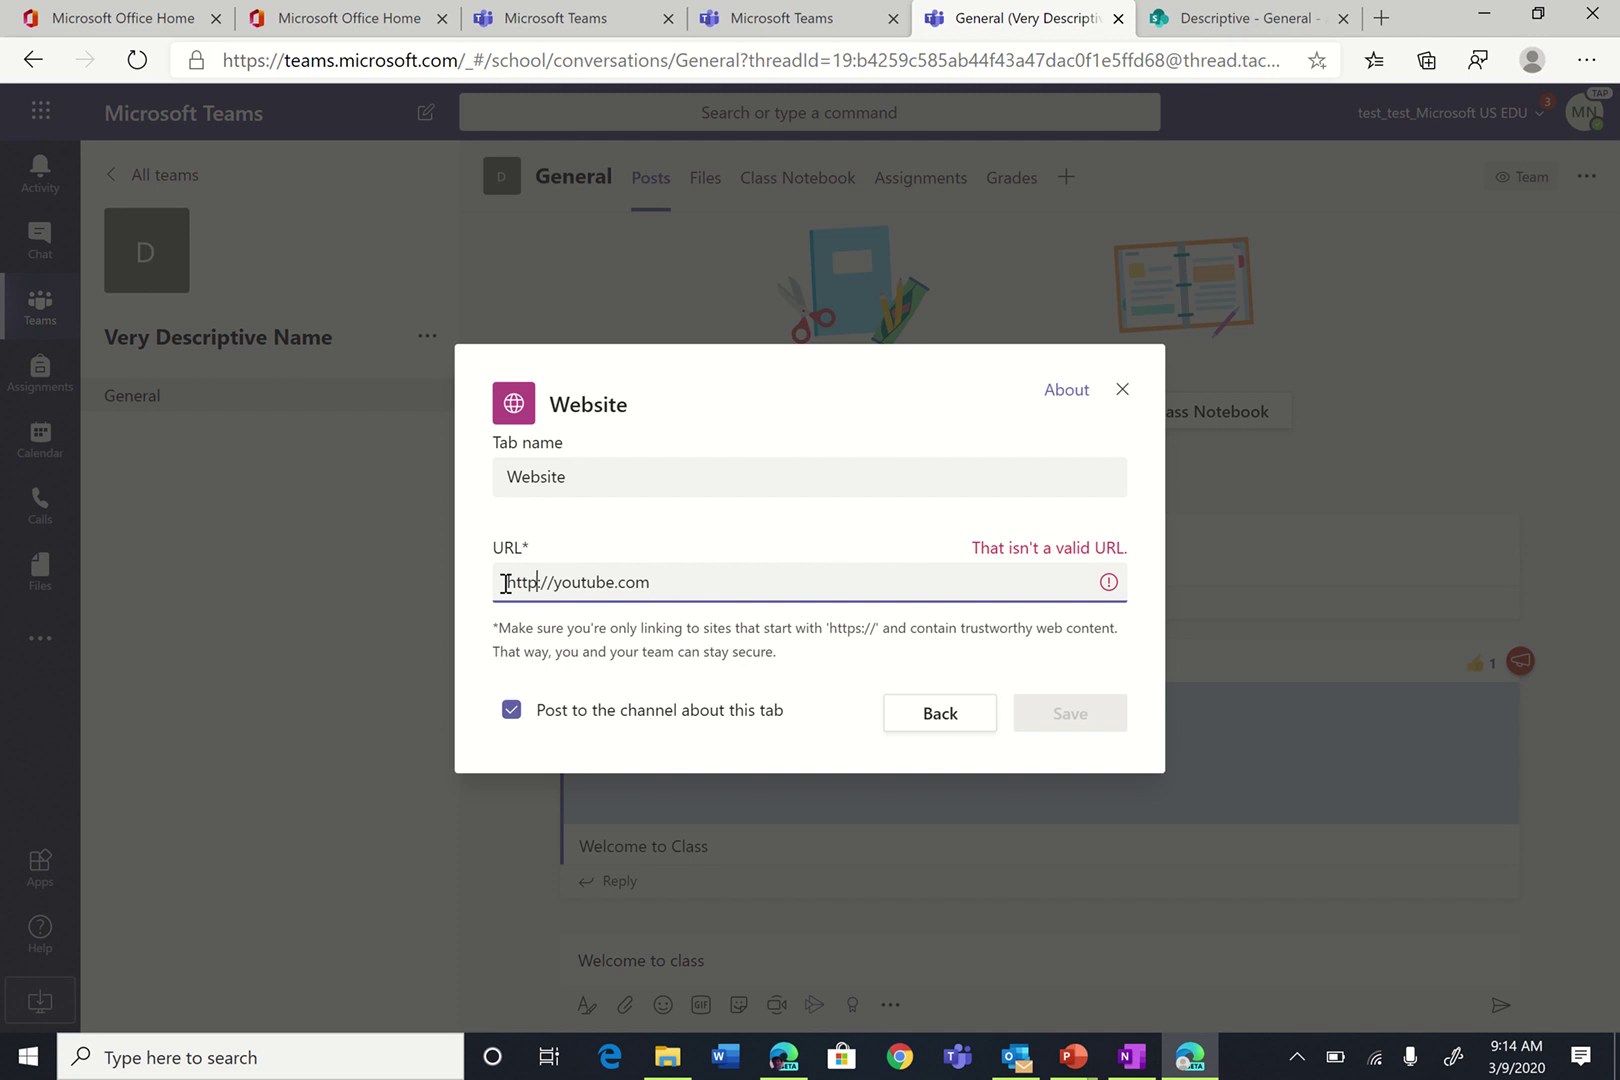
pyautogui.write('s')
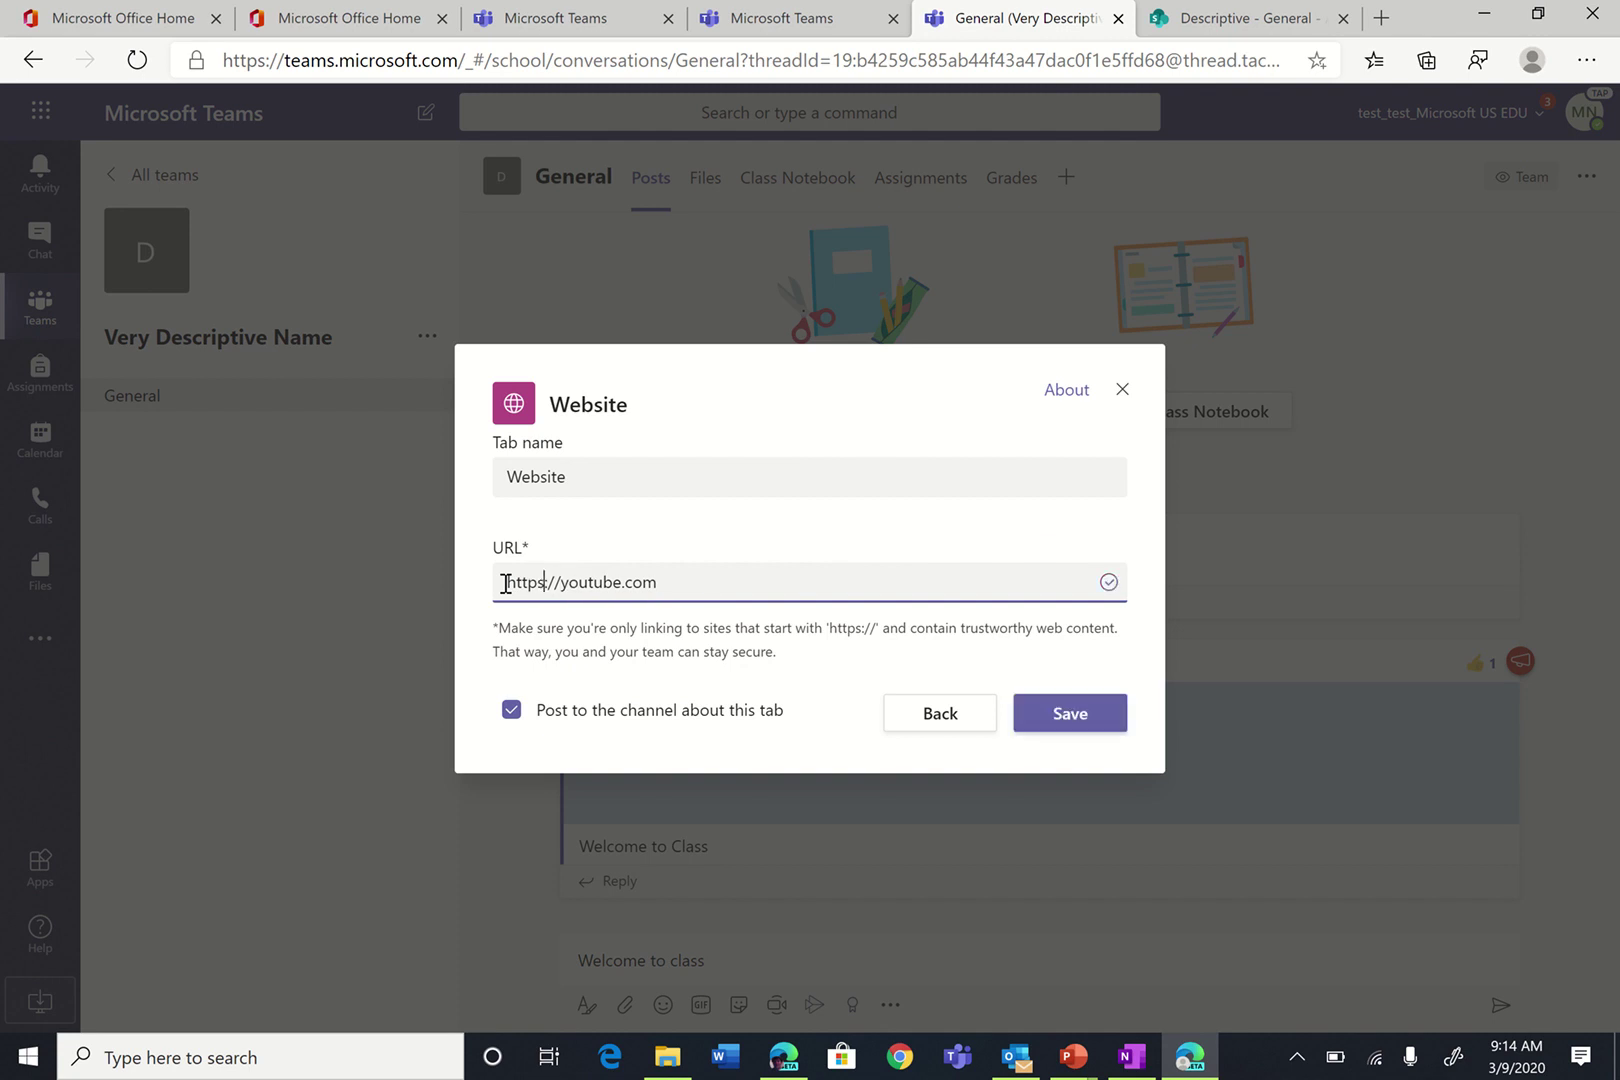
pyautogui.click(1090, 716)
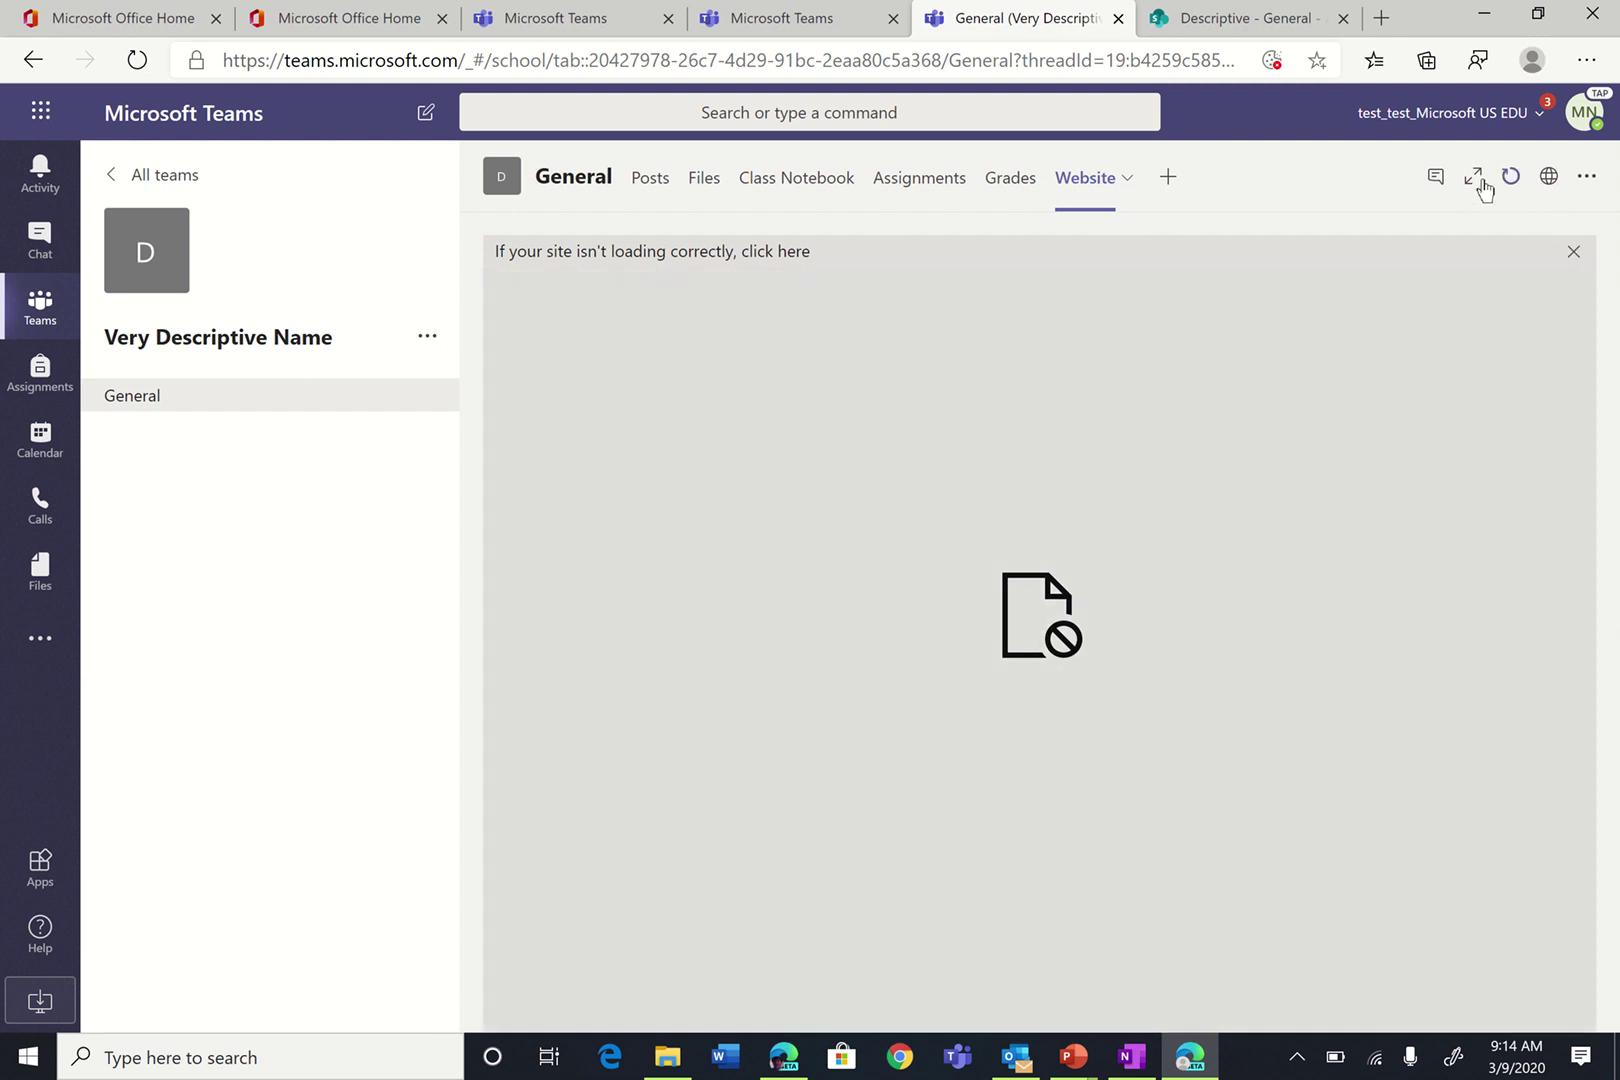
# View the Website tab in its expanded layout and restore the normal channel layout.
pyautogui.click(1468, 177)
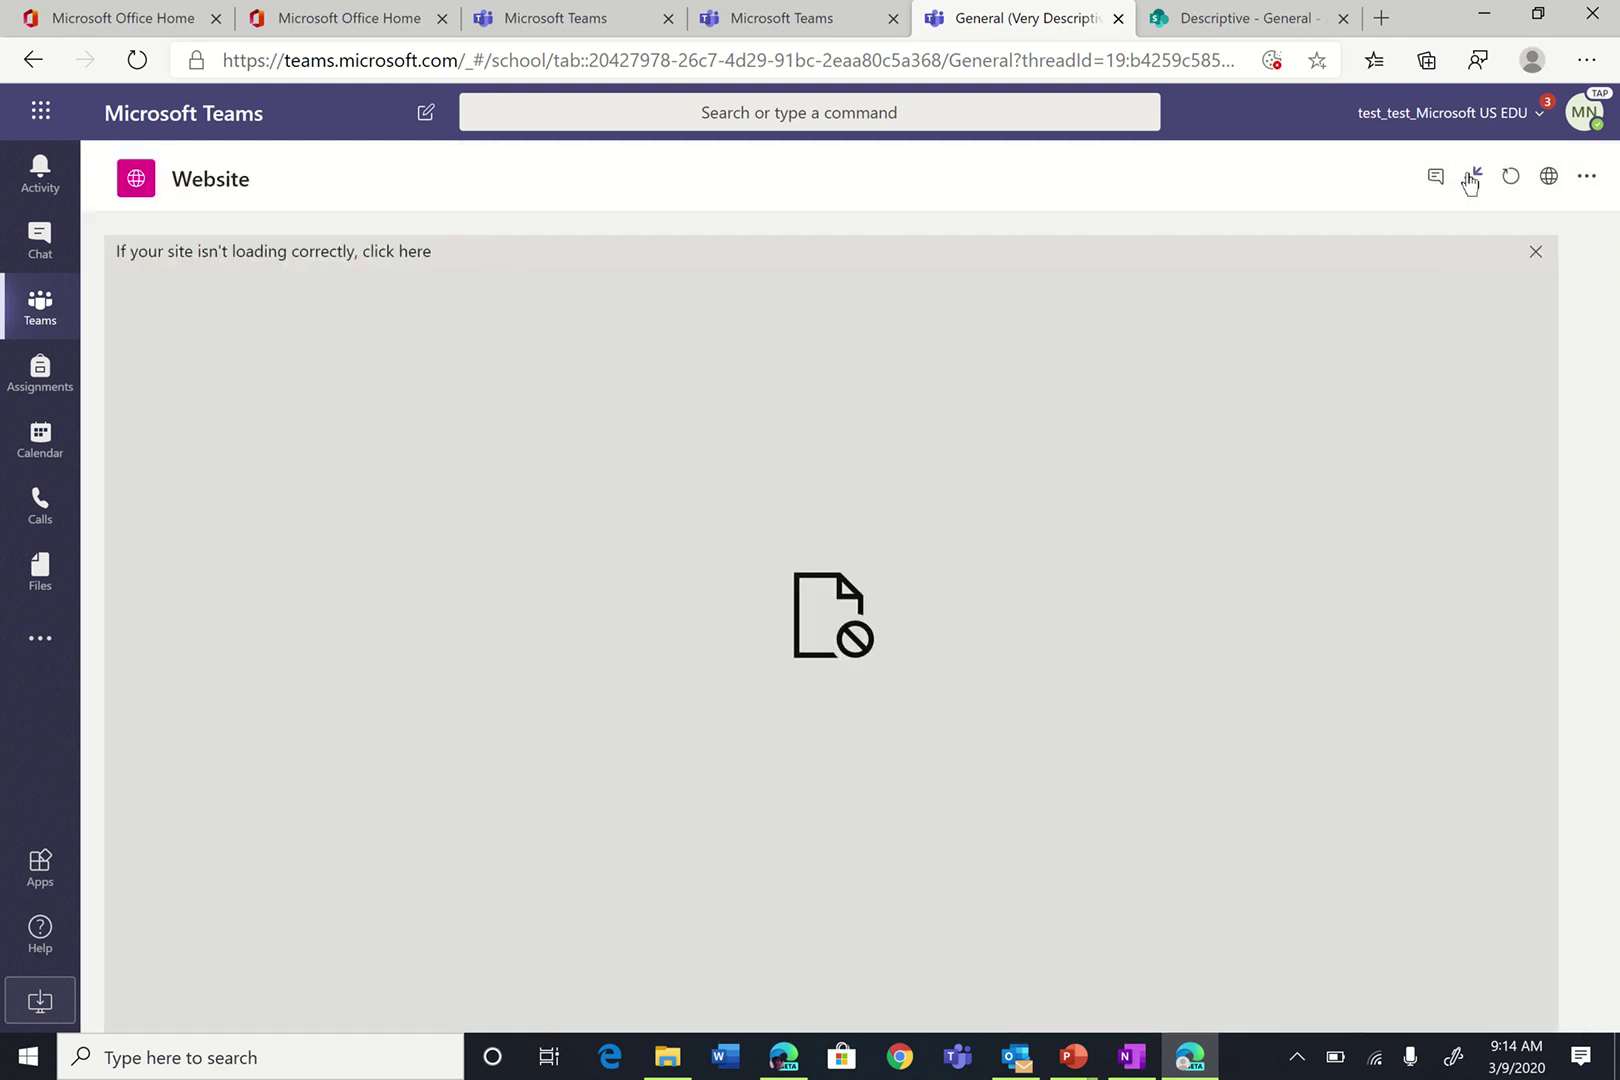
pyautogui.click(1468, 180)
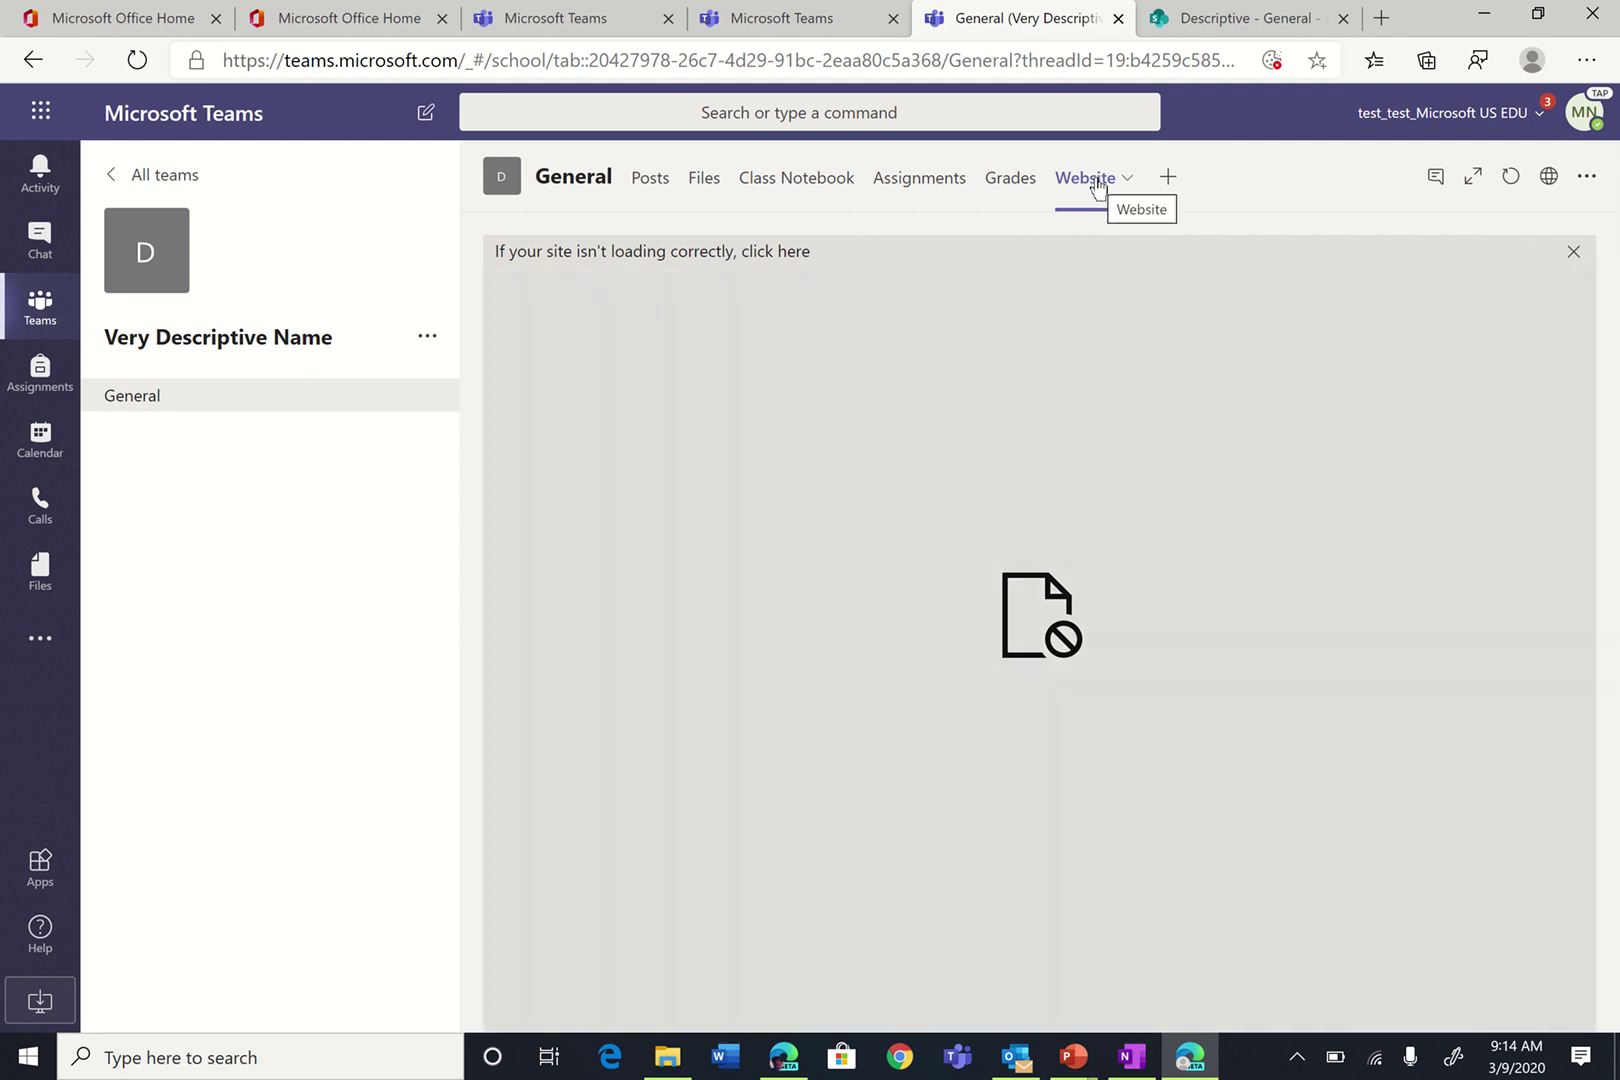
# Rename the Website tab in the General channel to YouTube.
pyautogui.click(1098, 185)
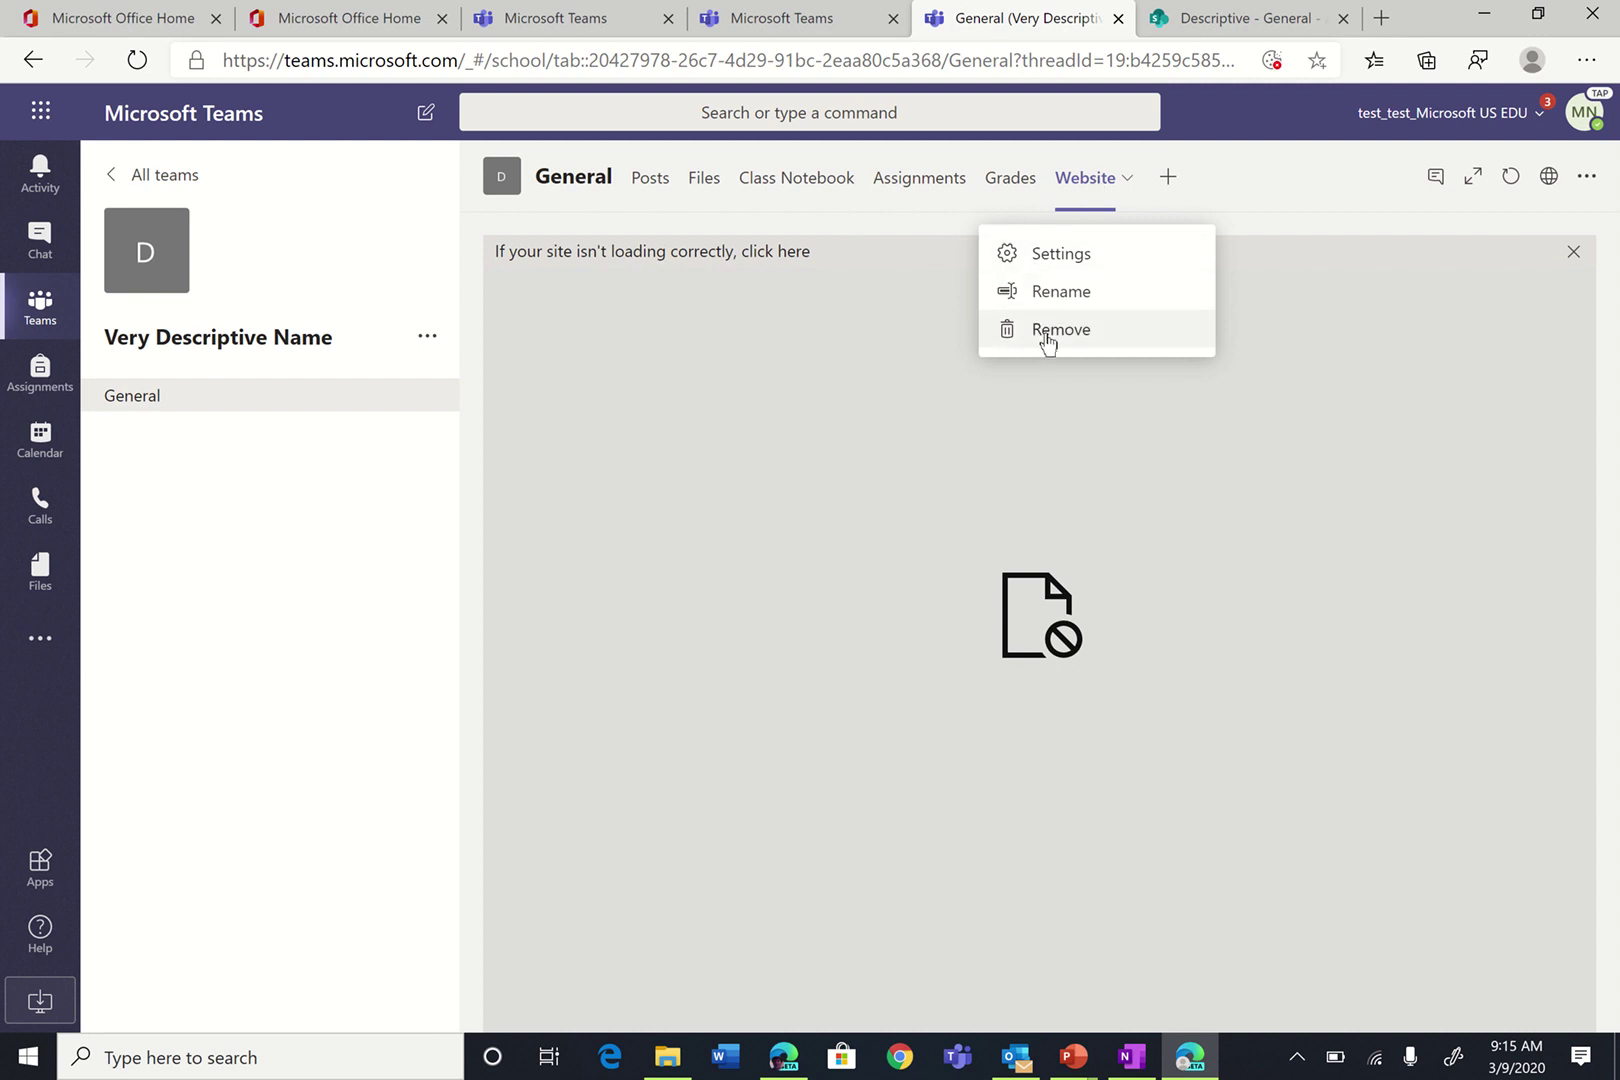
pyautogui.click(1061, 291)
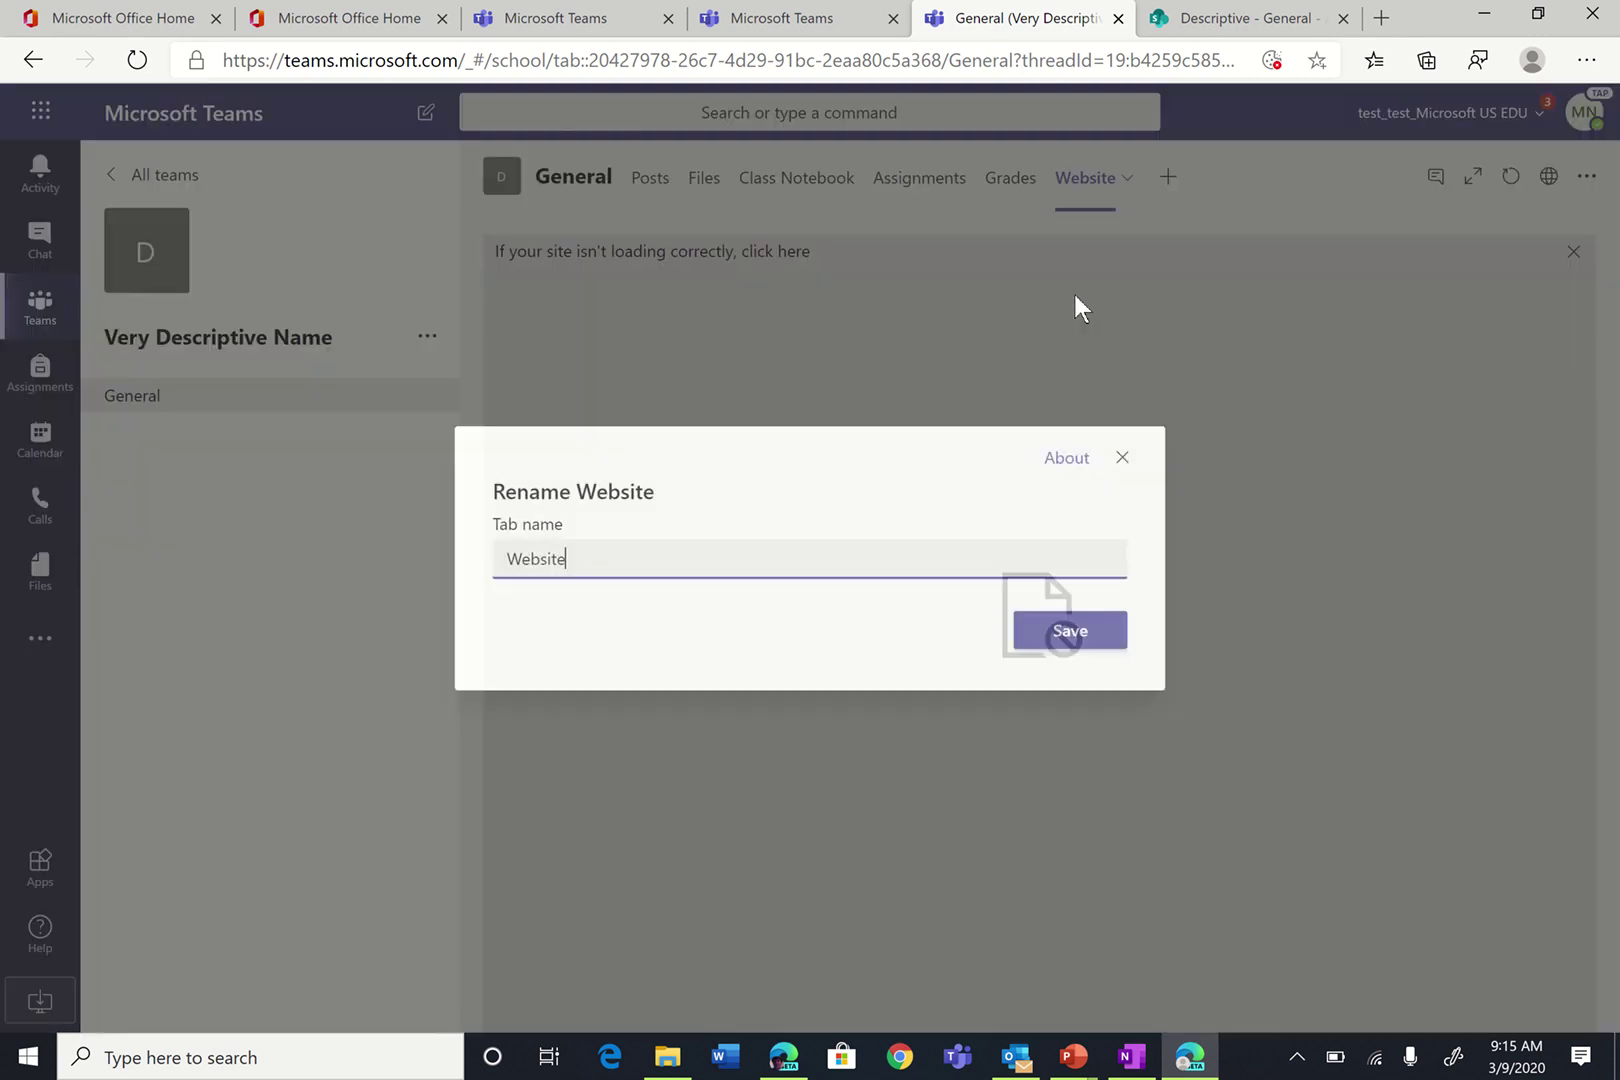
pyautogui.write('YouTube')
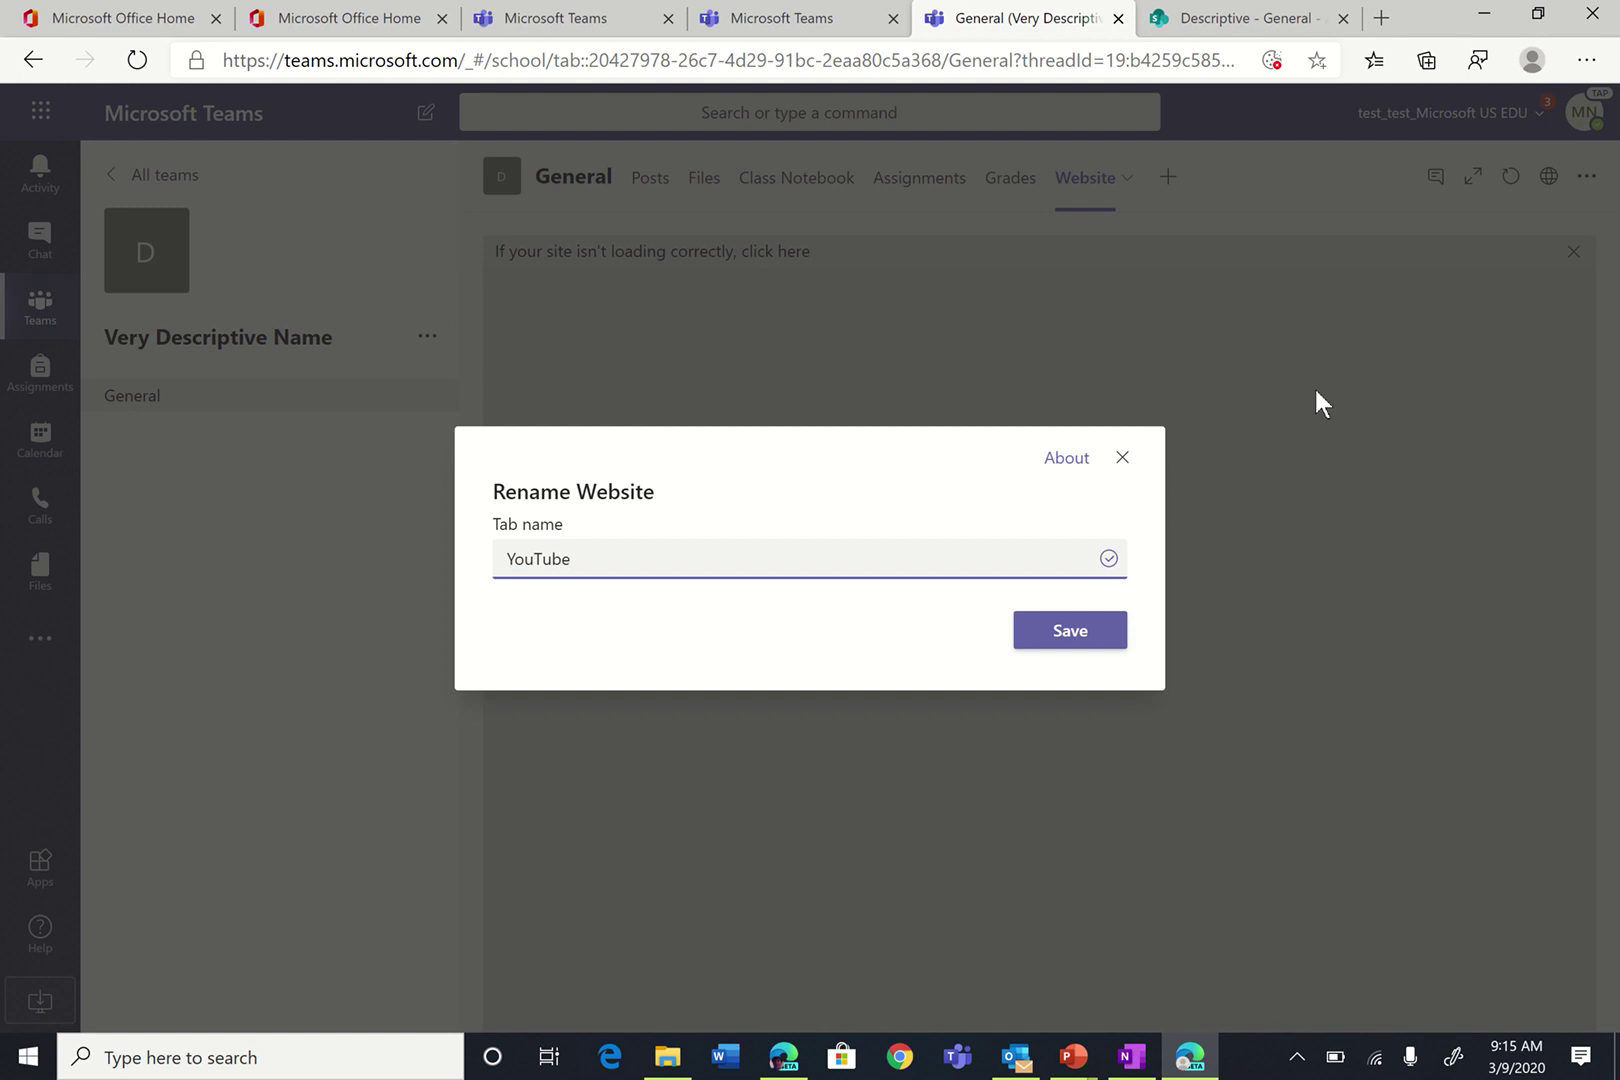
pyautogui.click(1110, 636)
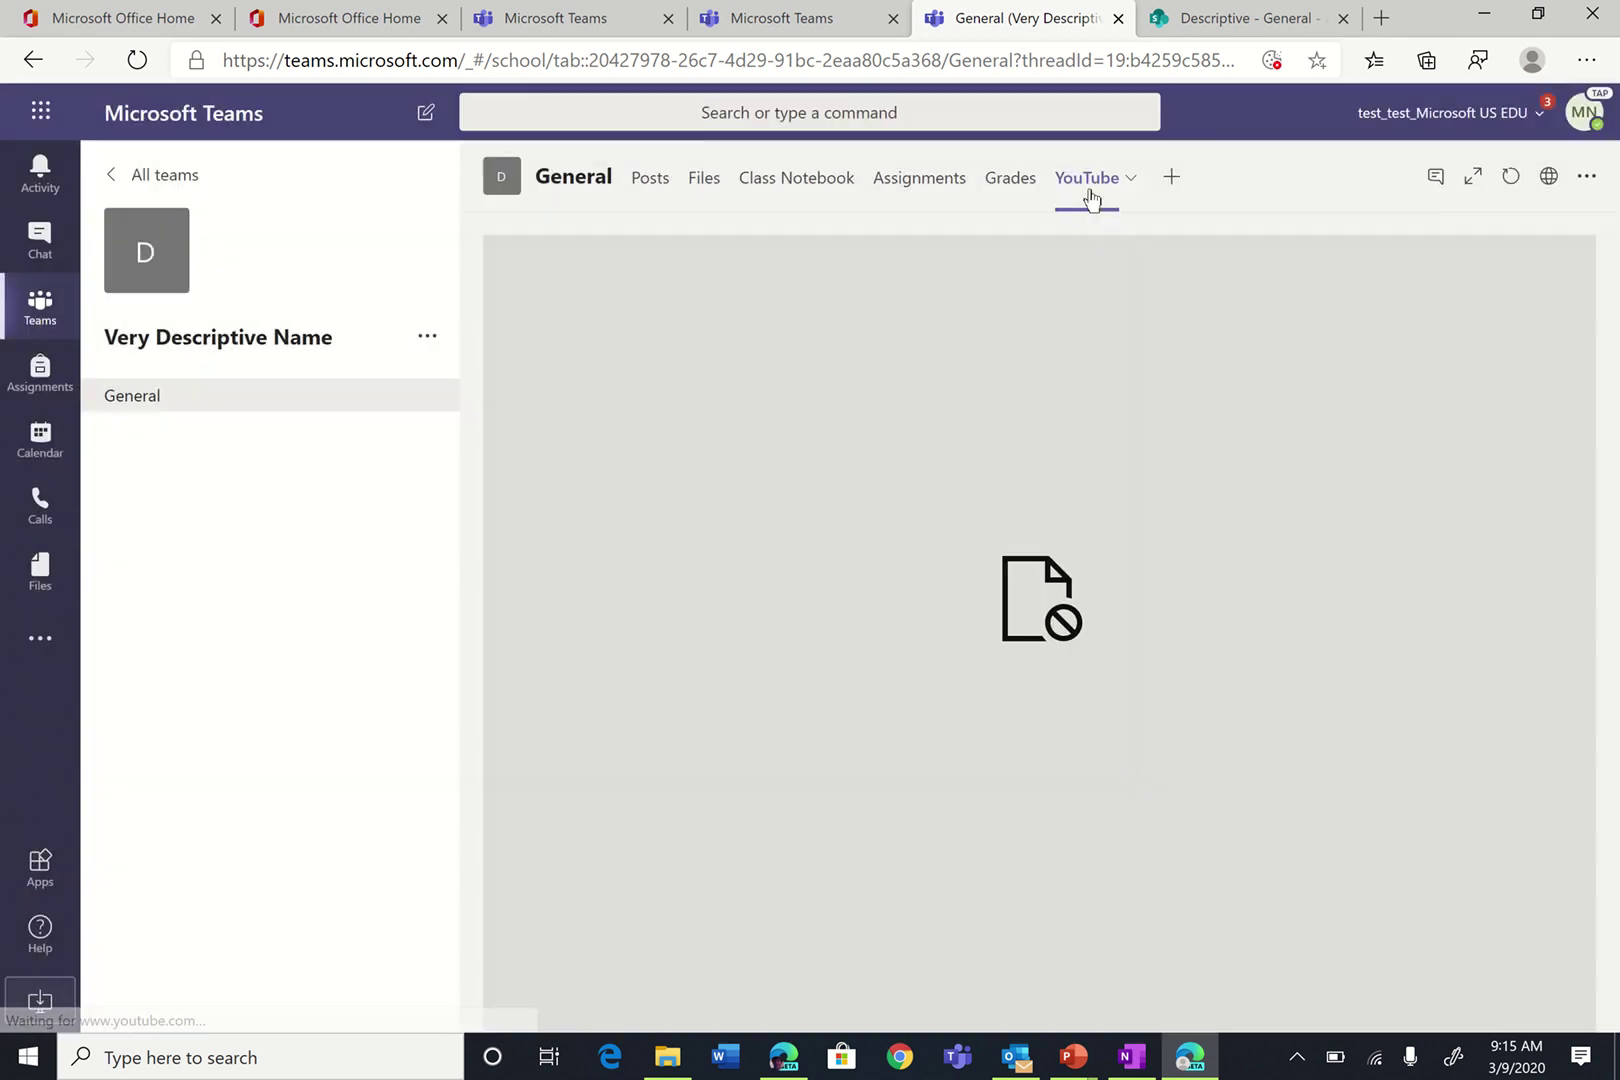
# Permanently remove the YouTube tab from the General channel.
pyautogui.click(1091, 190)
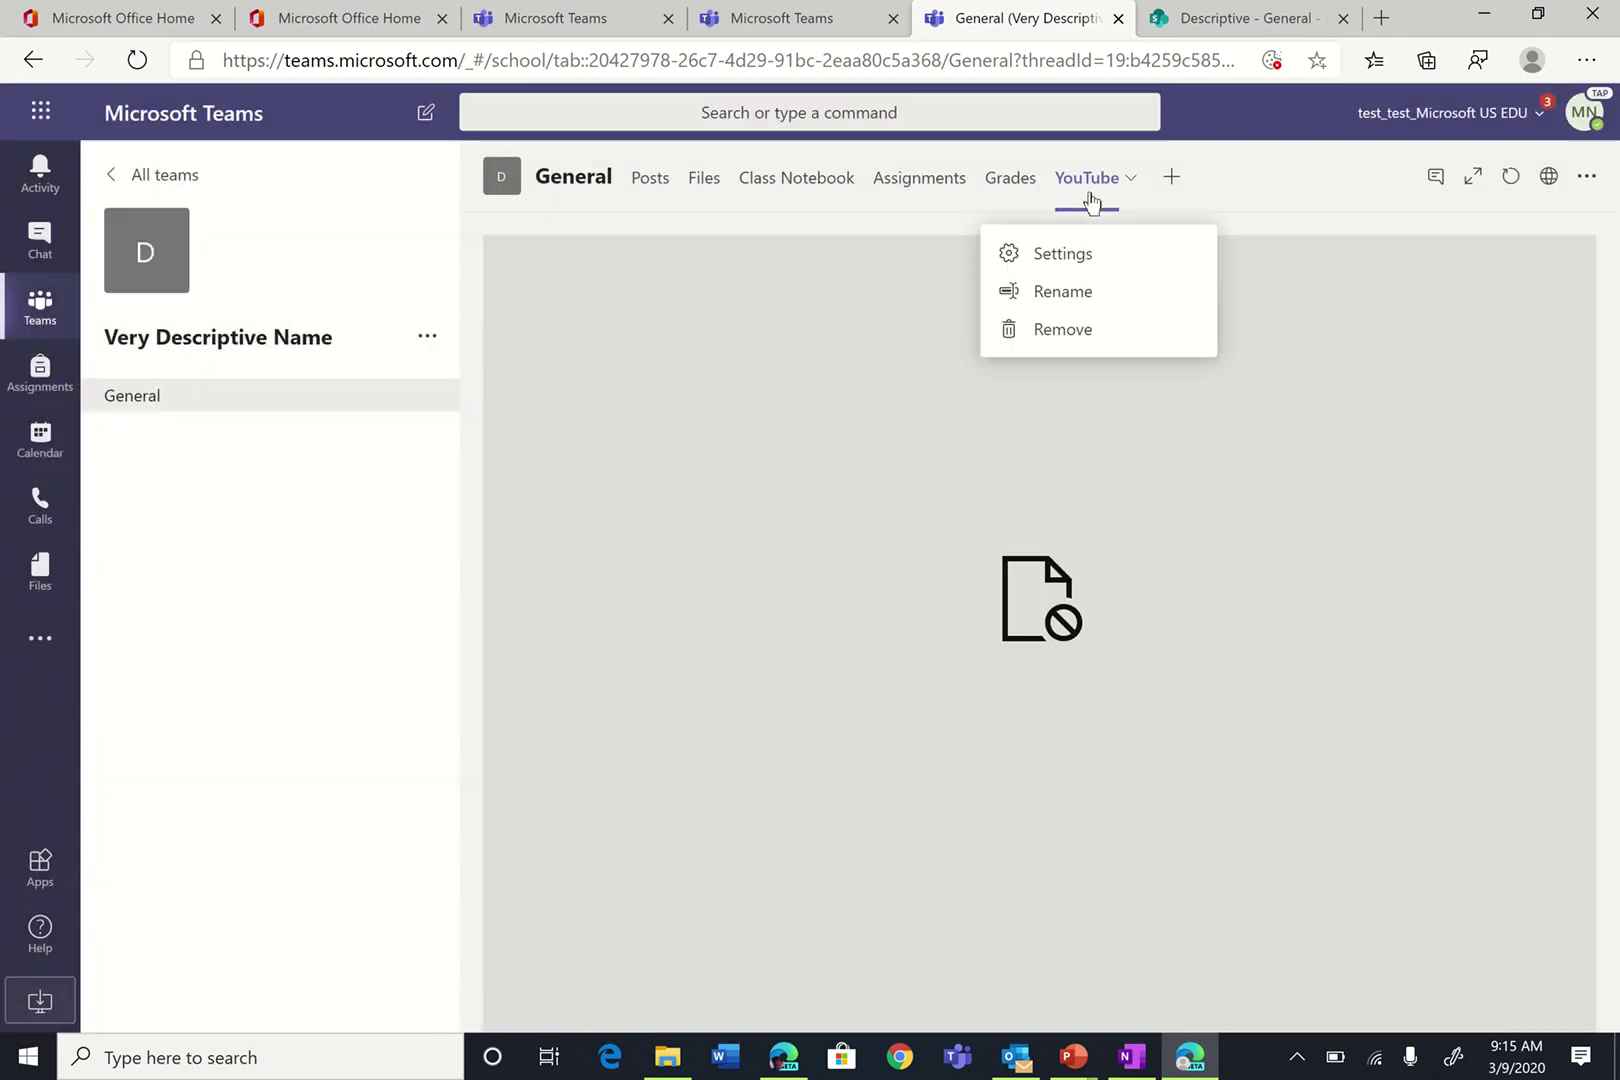
pyautogui.click(1058, 335)
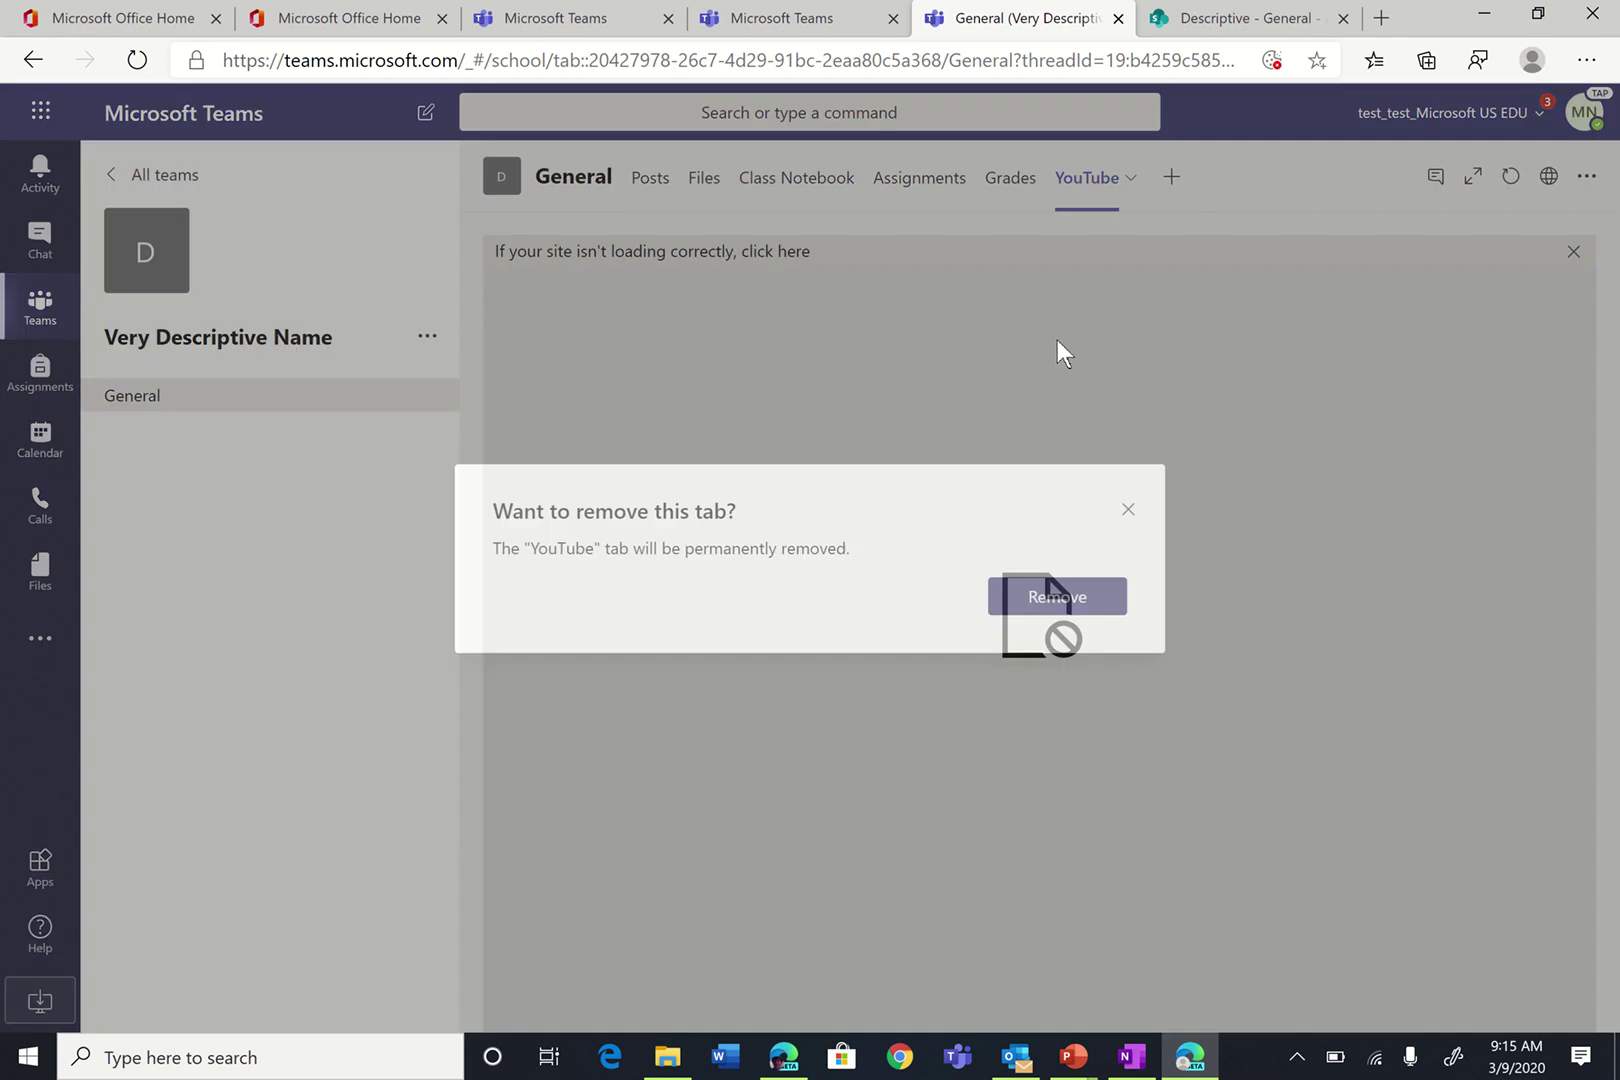
pyautogui.click(1045, 608)
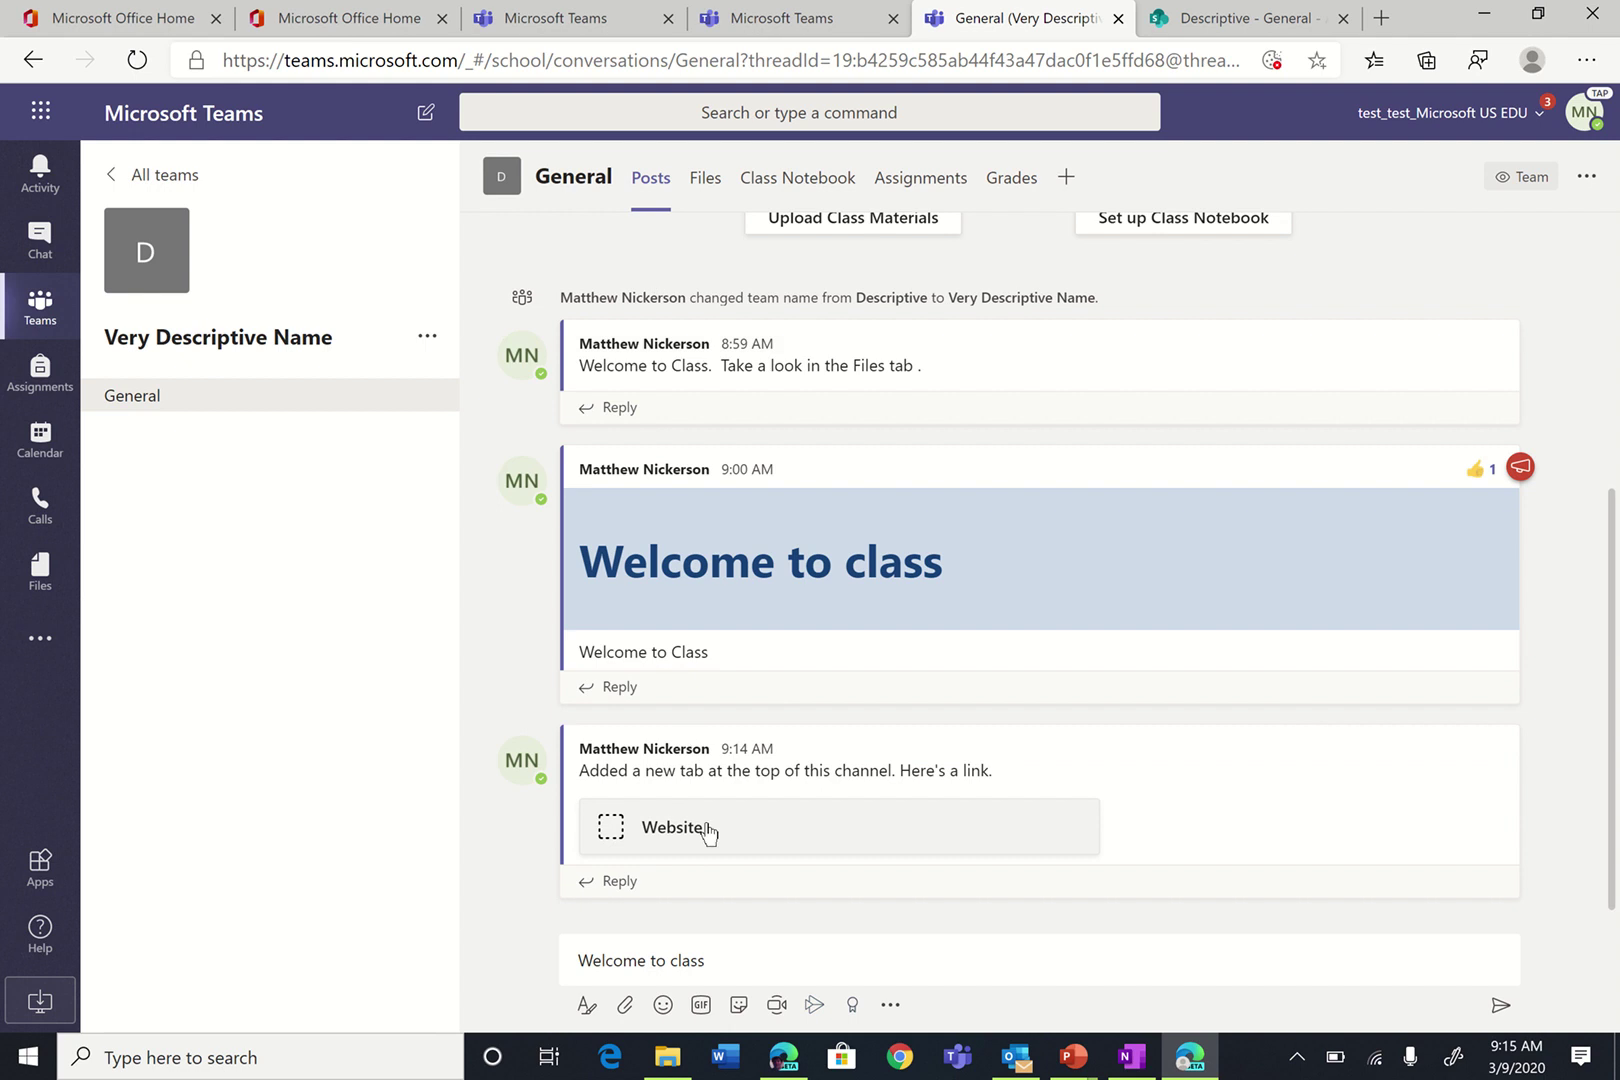
# Open the General channel's Files and view the apps available as tabs without adding any.
pyautogui.click(705, 180)
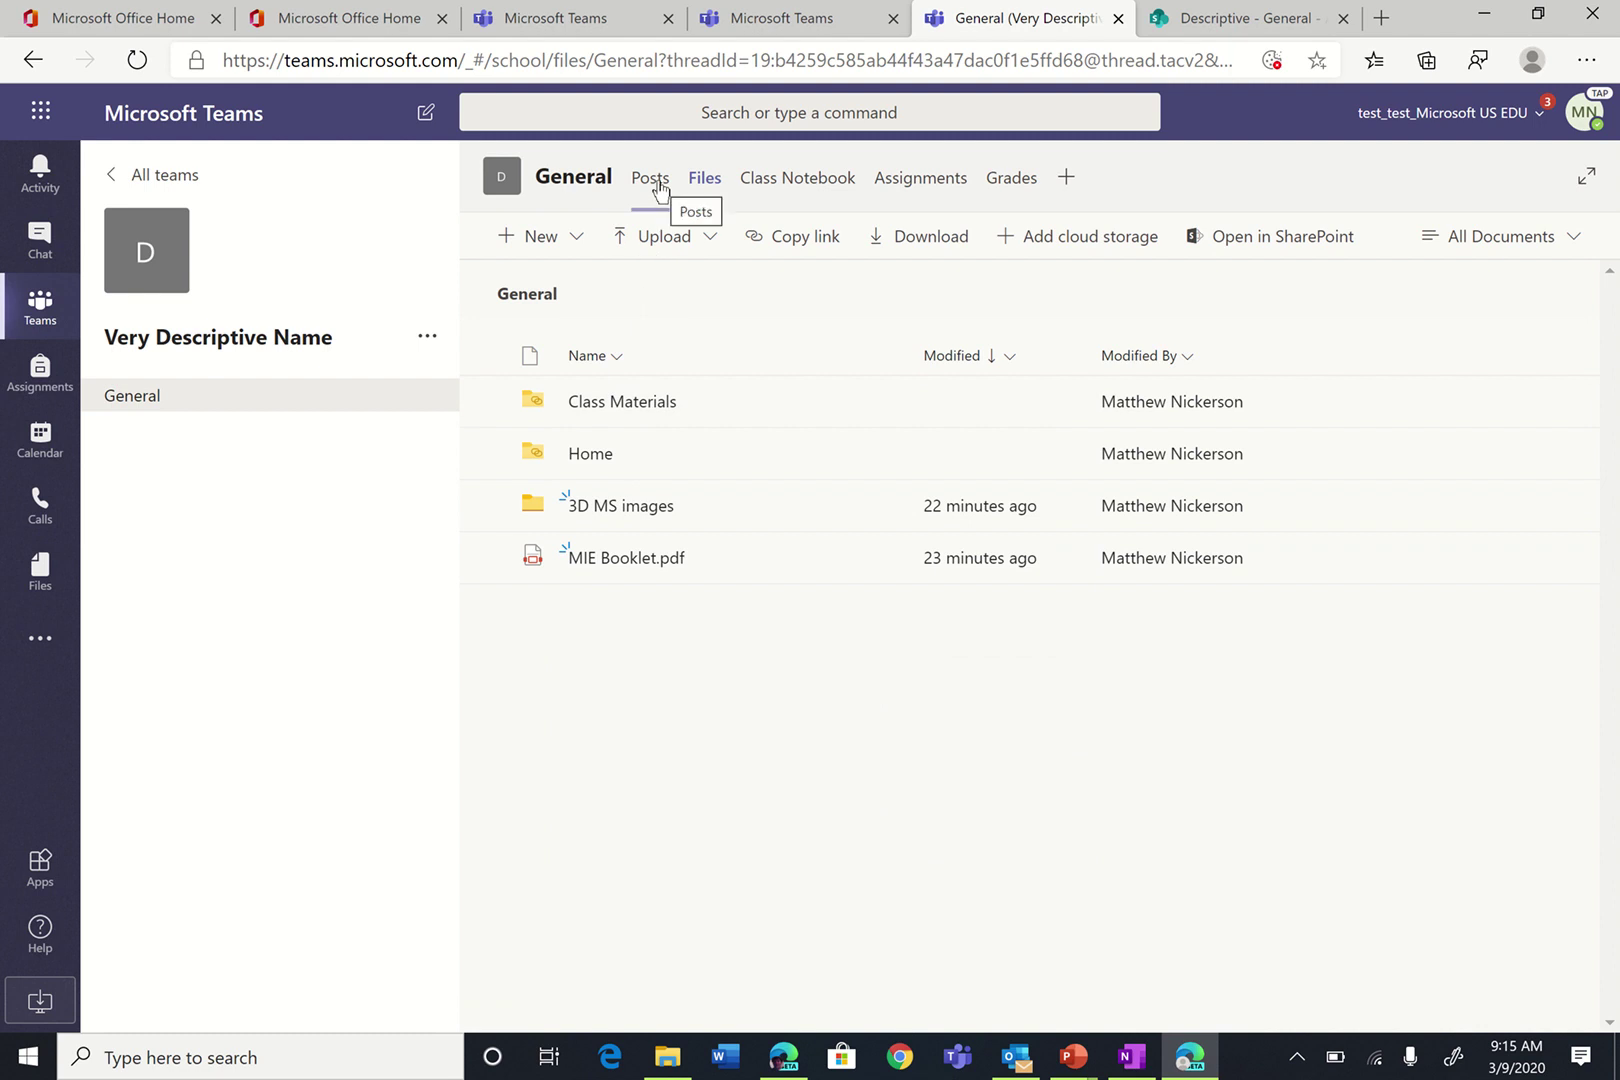
pyautogui.click(1066, 178)
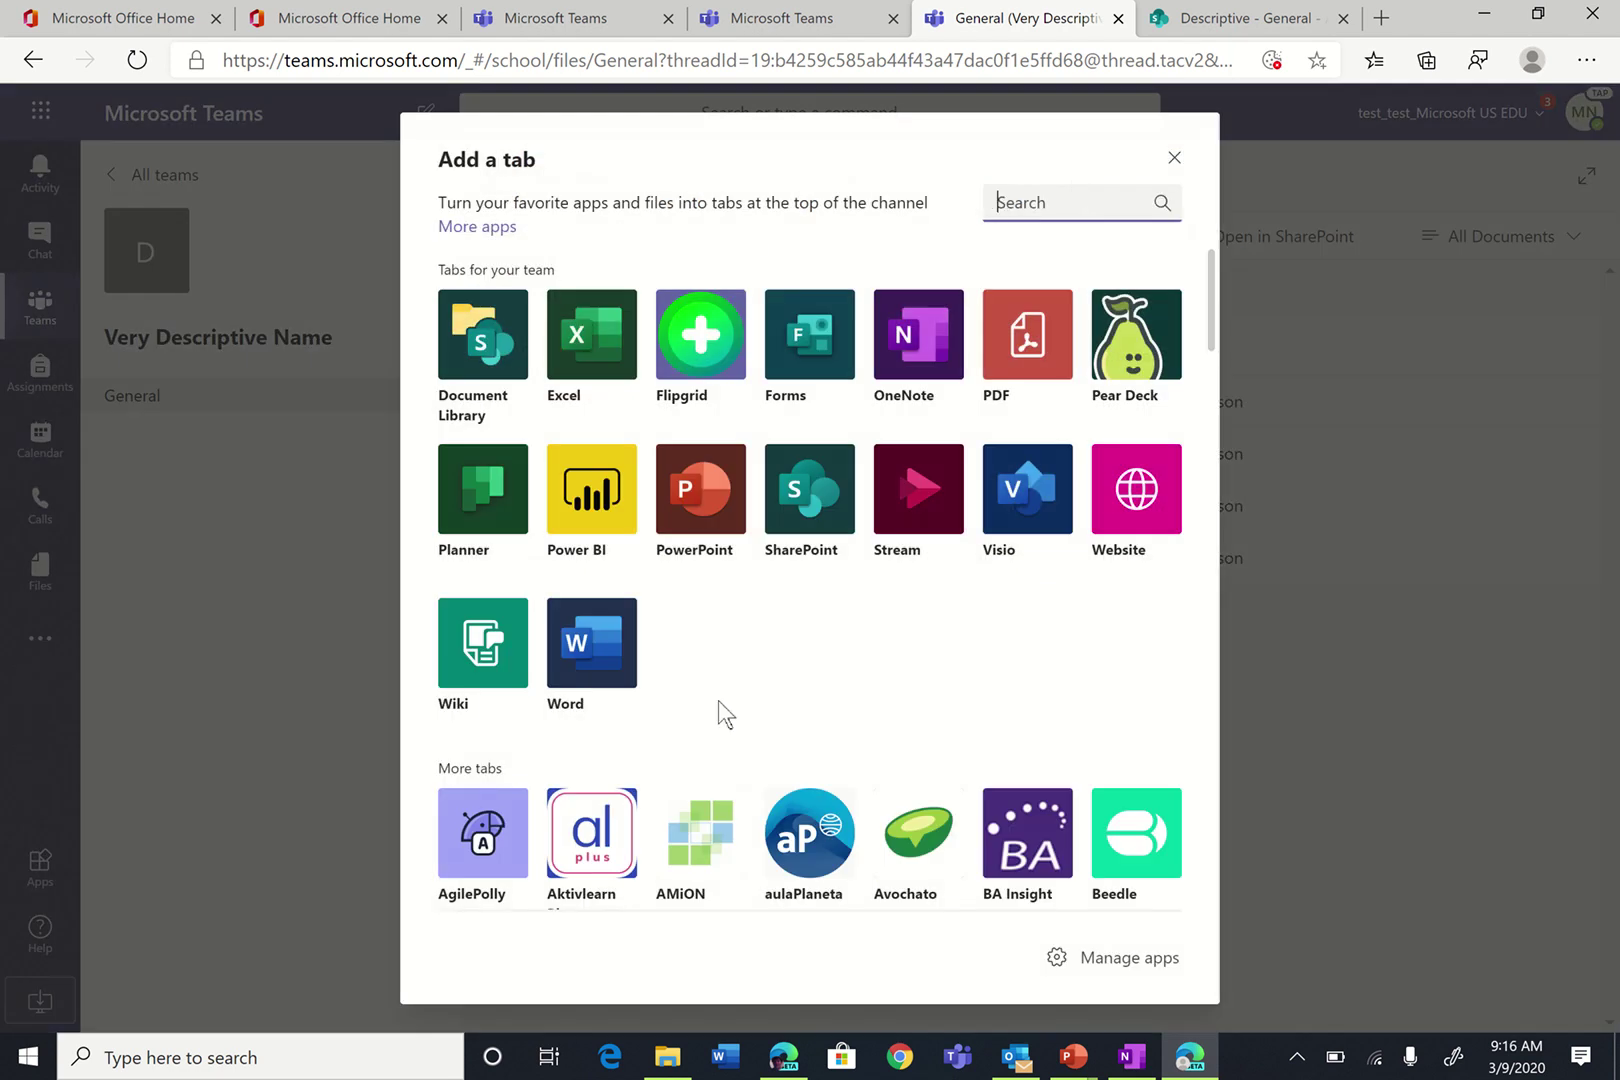
pyautogui.click(1173, 158)
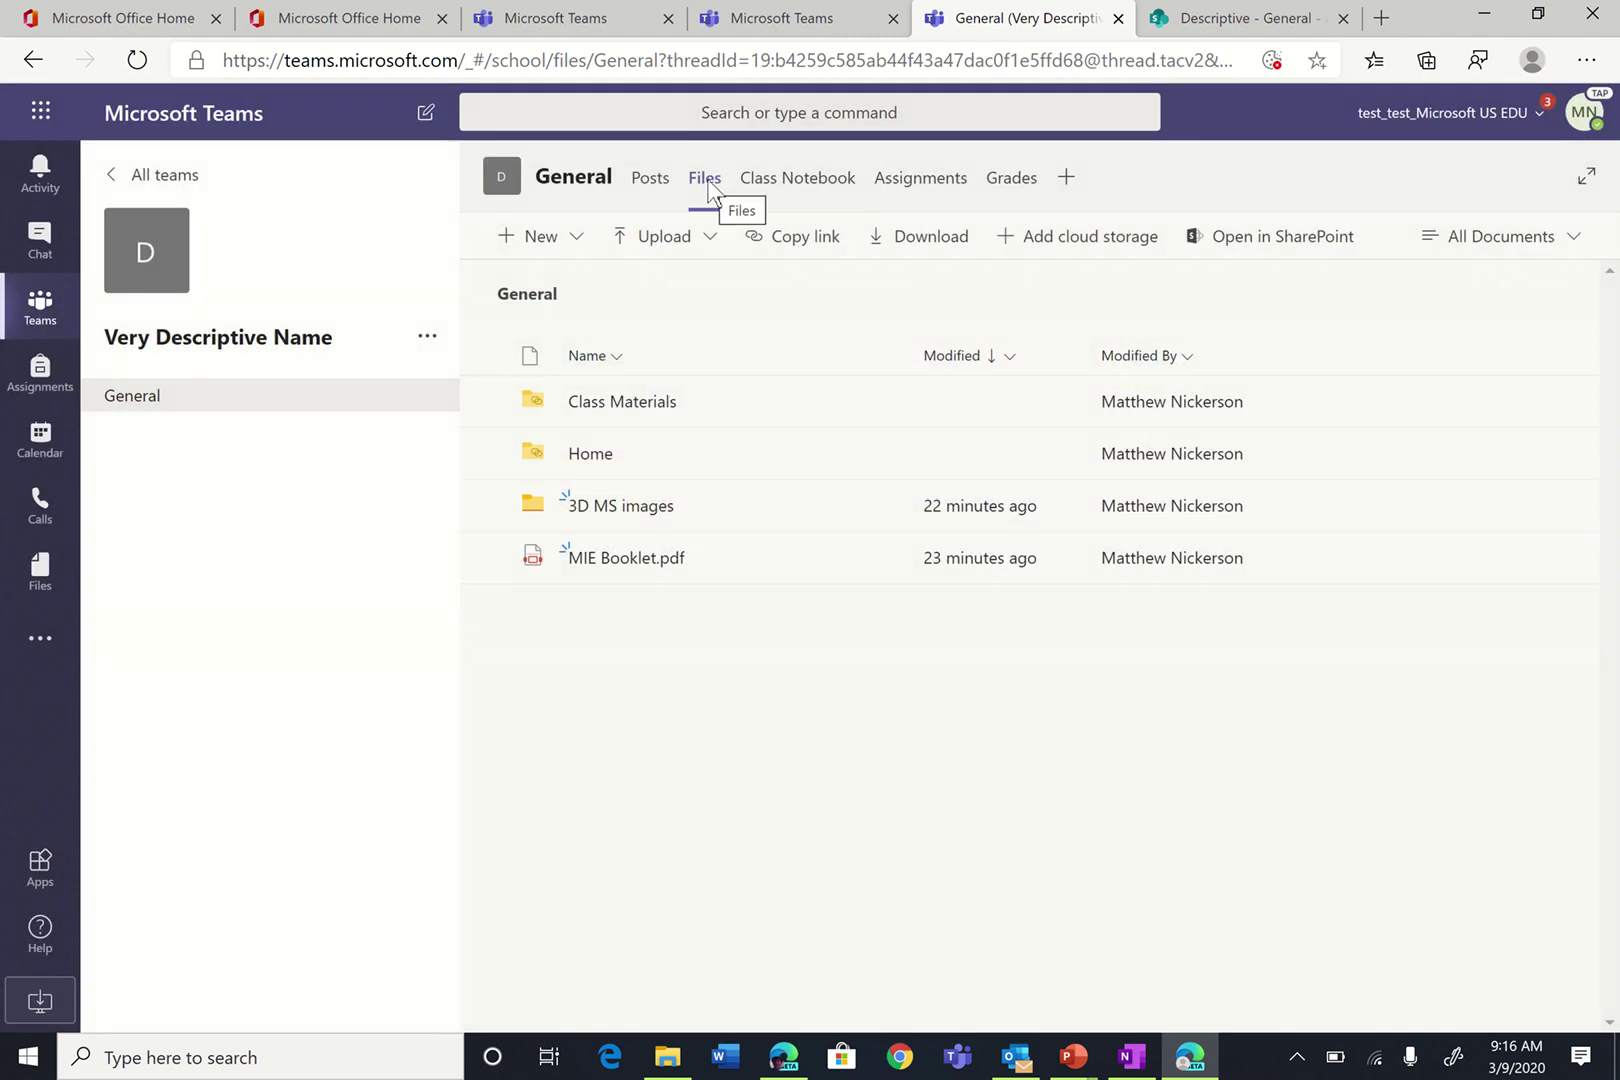